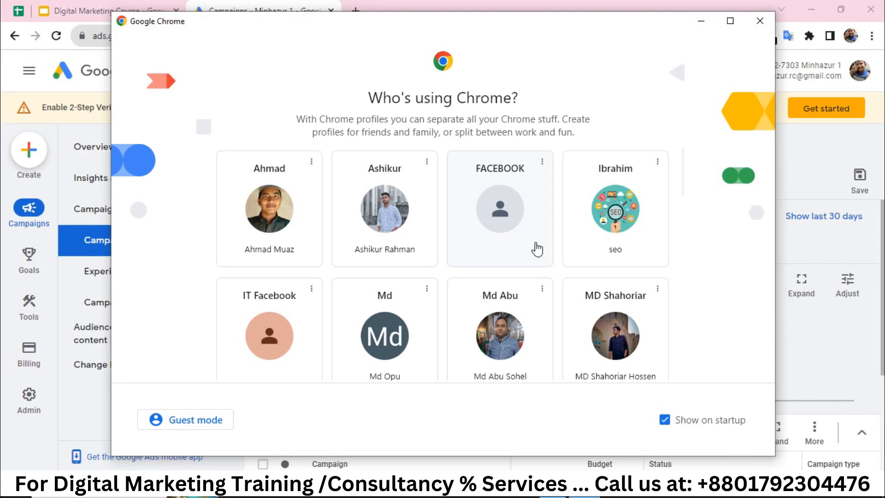
# Switch to another Chrome profile, load ads.google.com, and start the Google Ads sign-up.
pyautogui.scroll(-12, 537, 249)
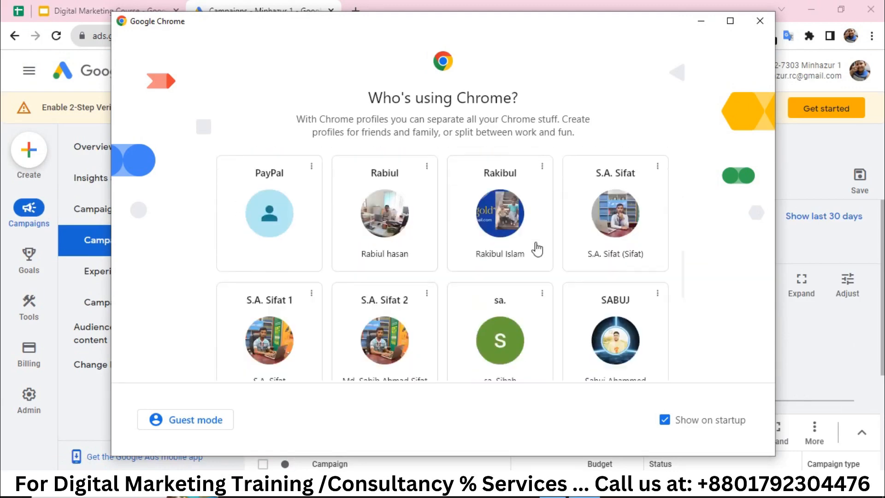
pyautogui.scroll(-6, 537, 243)
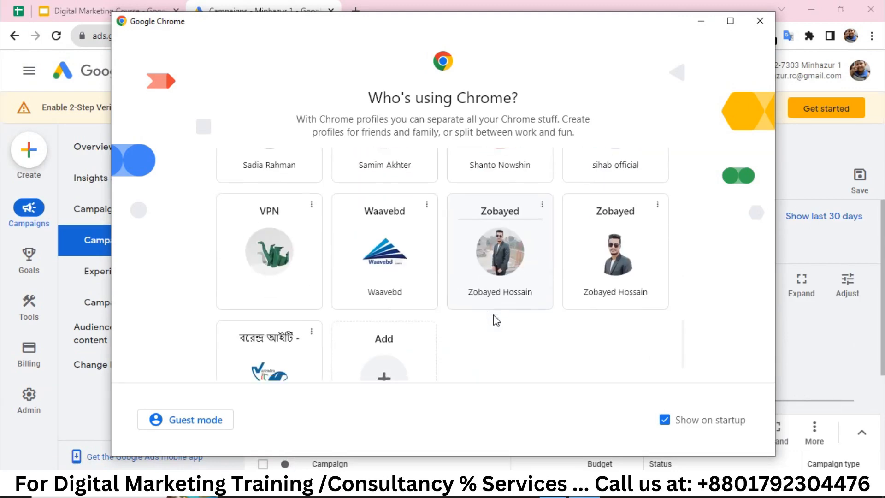
pyautogui.click(621, 272)
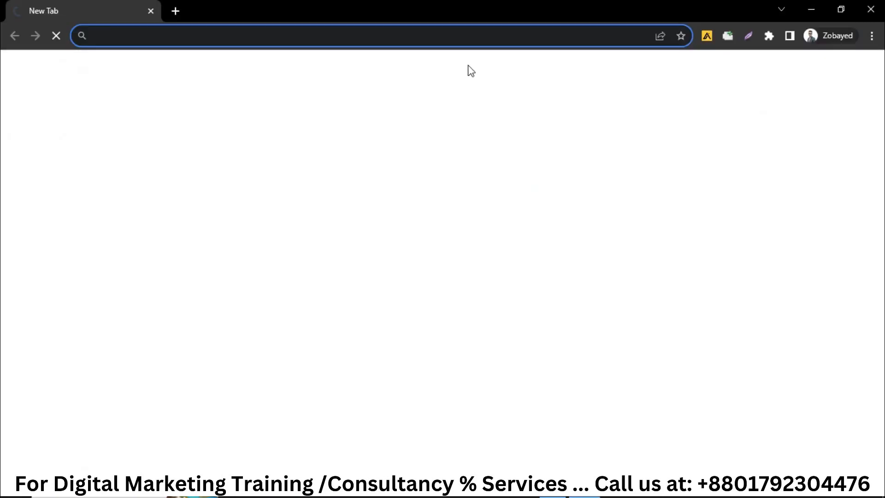
pyautogui.write('ads.google.com')
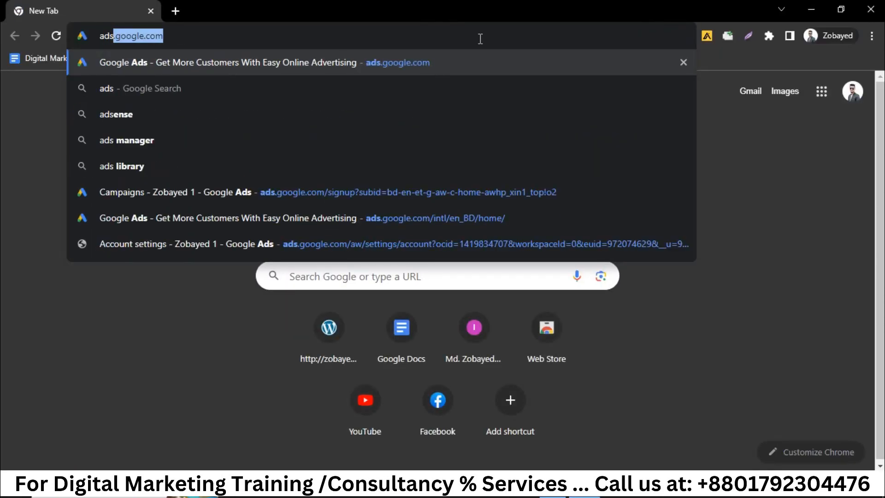
pyautogui.press('Return')
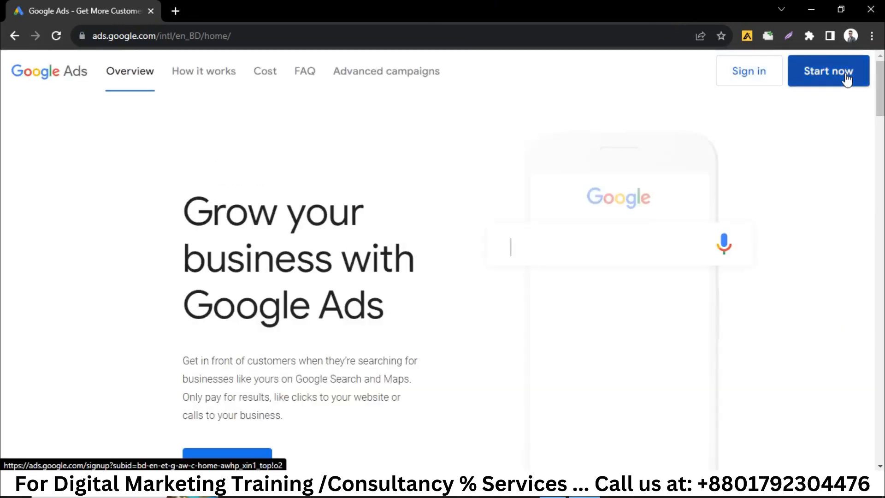
pyautogui.click(846, 79)
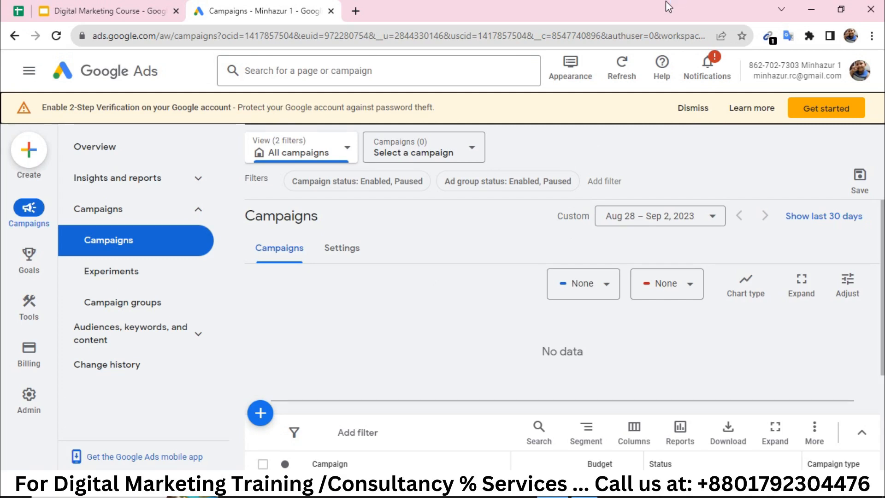
# Begin 2-Step Verification enrollment, accept the phone sign-in warning, and resend the phone prompt.
pyautogui.click(838, 115)
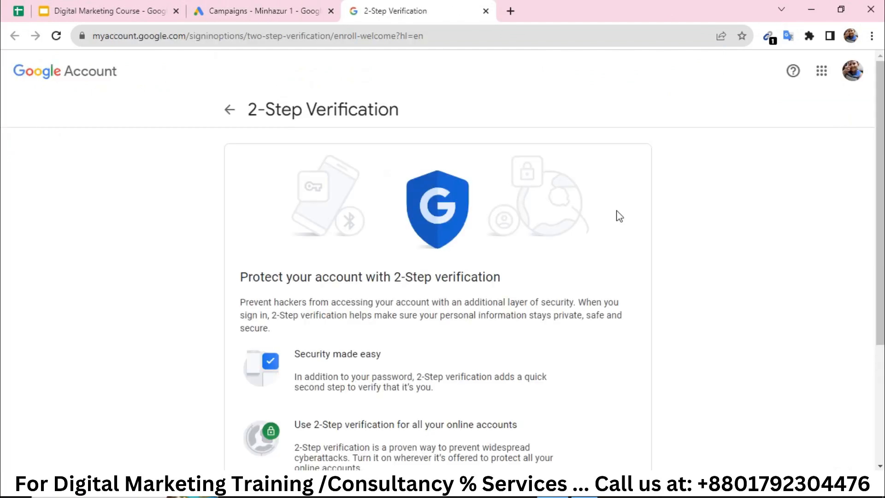
pyautogui.scroll(-4, 580, 239)
pyautogui.click(611, 406)
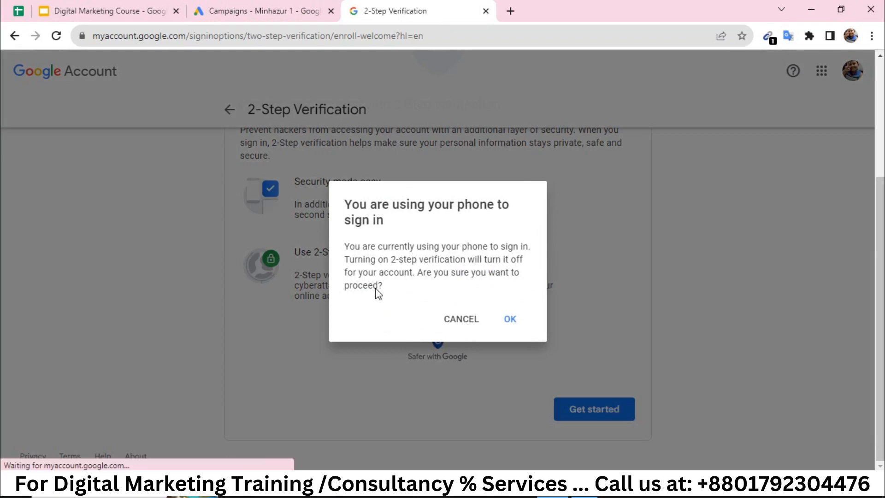
pyautogui.click(516, 321)
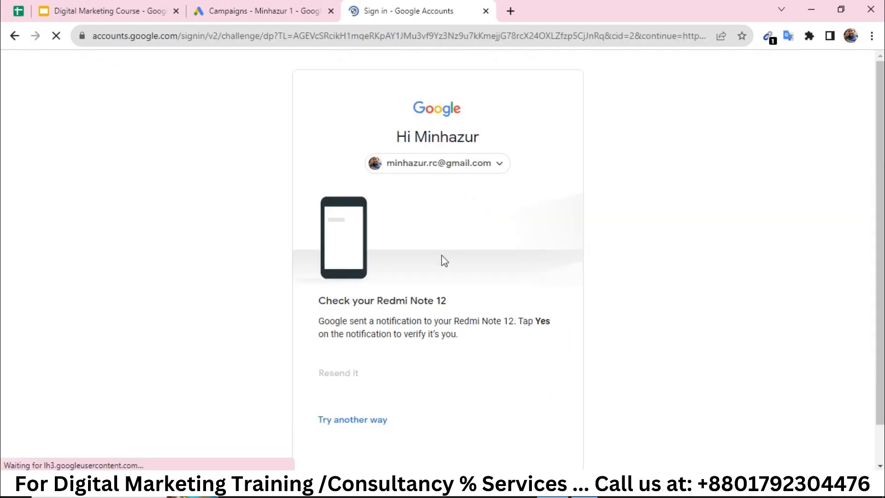
pyautogui.scroll(-1, 420, 303)
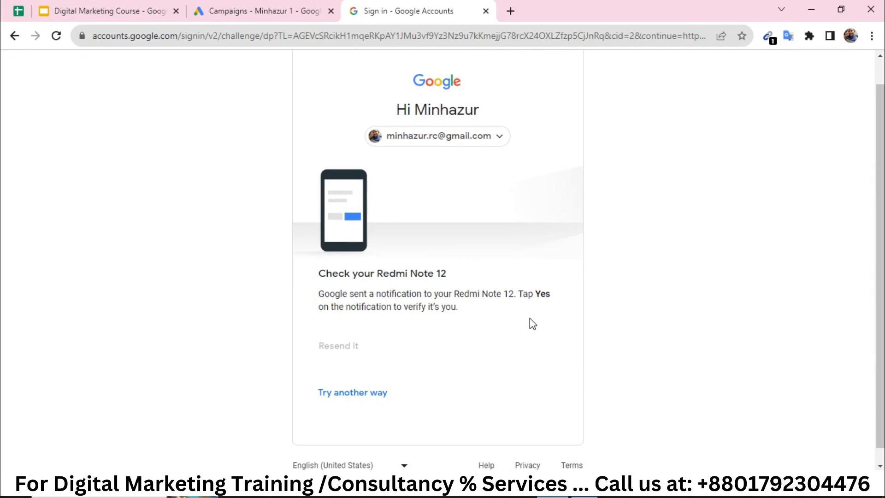
pyautogui.click(353, 346)
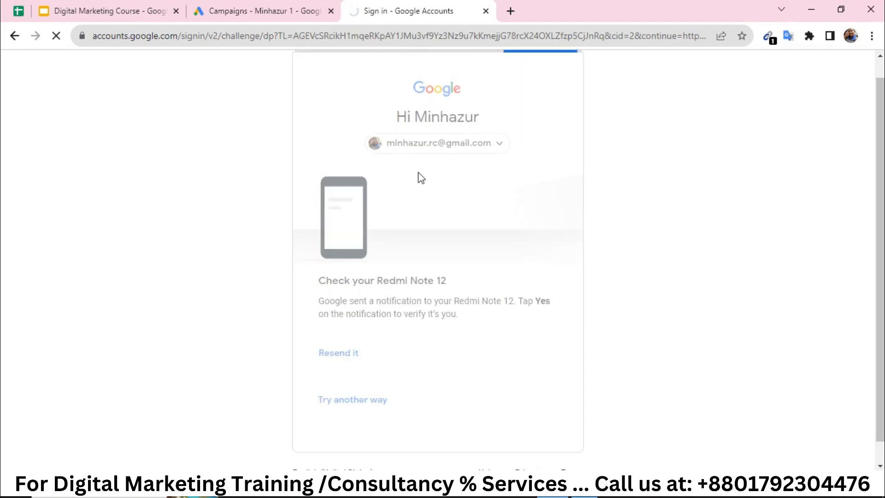
pyautogui.scroll(-2, 526, 210)
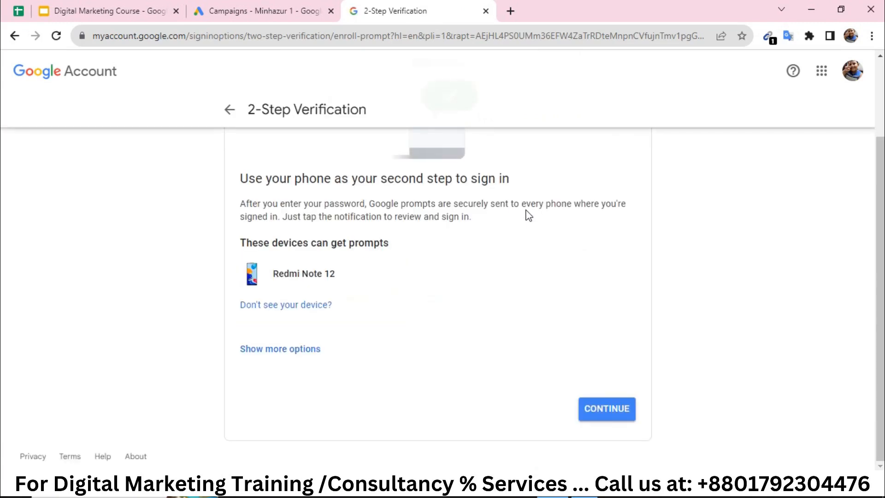
# Accept phone prompts and send a code to the backup number, removing its prefix and hyphen.
pyautogui.click(614, 410)
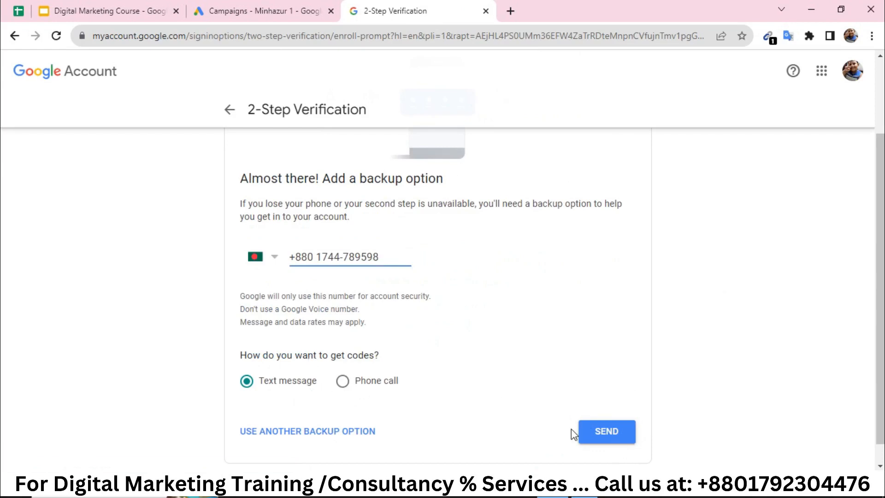
pyautogui.click(607, 437)
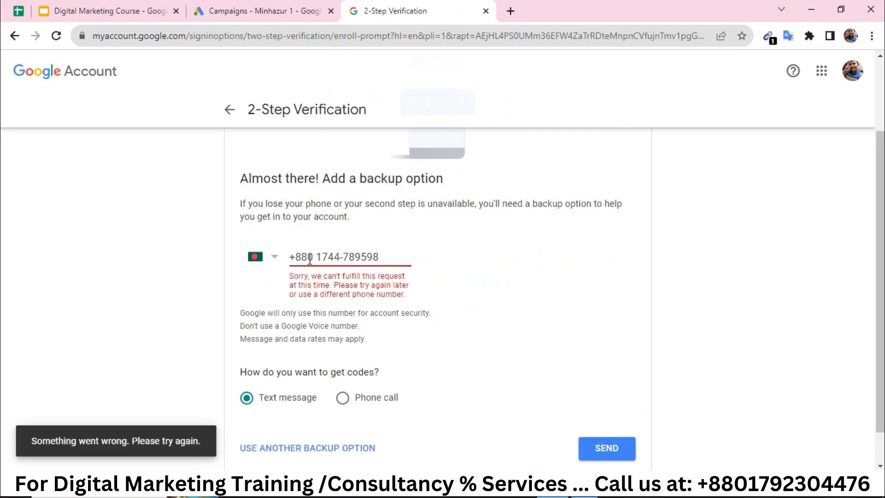
pyautogui.moveTo(308, 260); pyautogui.dragTo(283, 263)
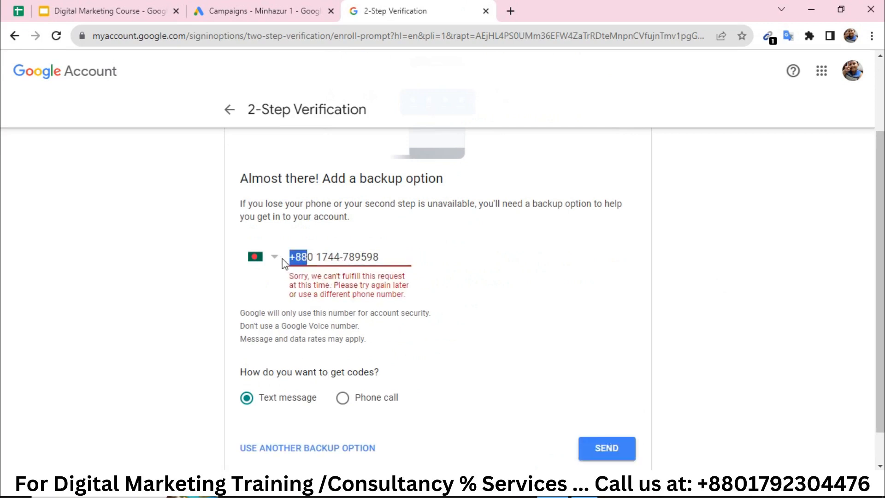
pyautogui.press('BackSpace')
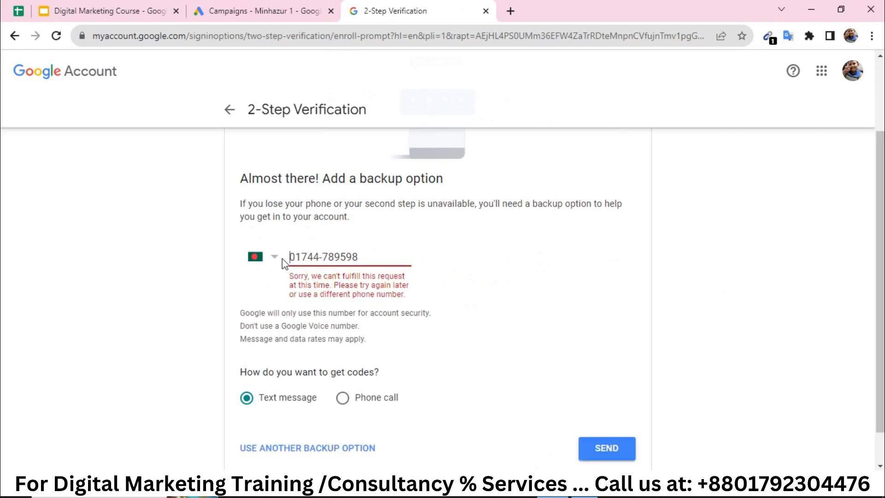
pyautogui.click(615, 458)
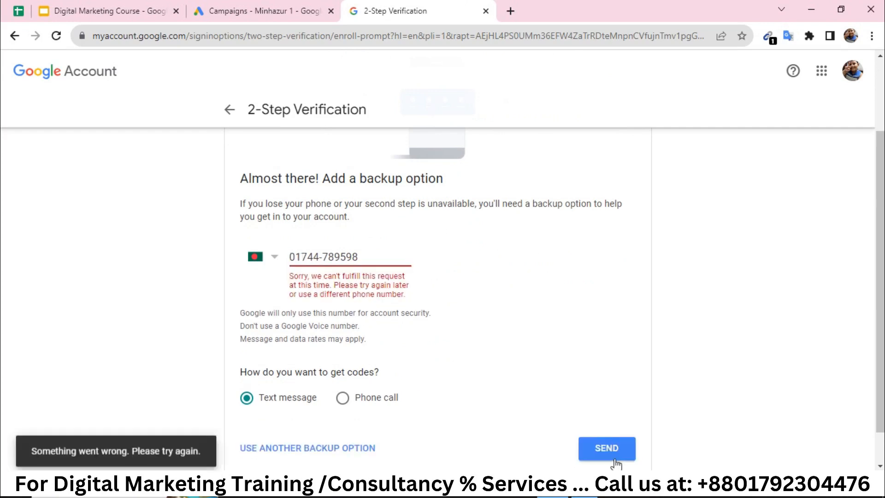
pyautogui.click(323, 259)
pyautogui.press('BackSpace')
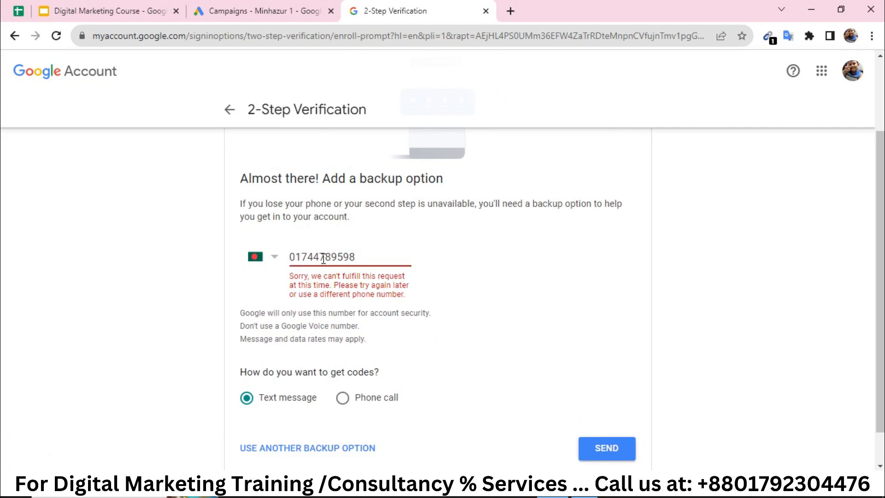
pyautogui.click(612, 446)
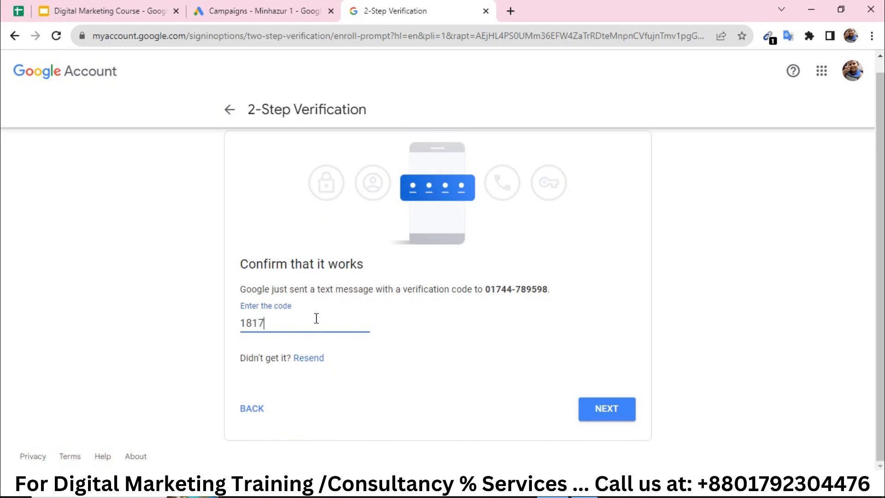
# Enter the texted verification code and turn on 2-Step Verification.
pyautogui.write('08')
pyautogui.click(605, 404)
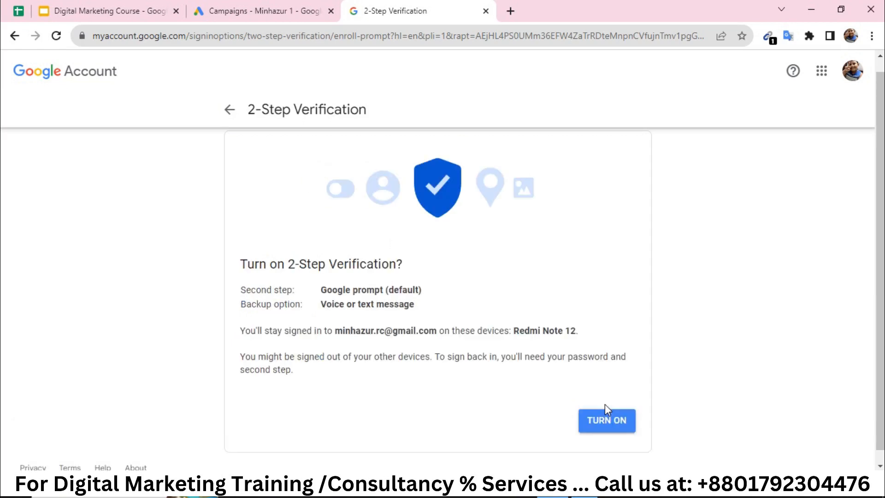
pyautogui.click(606, 422)
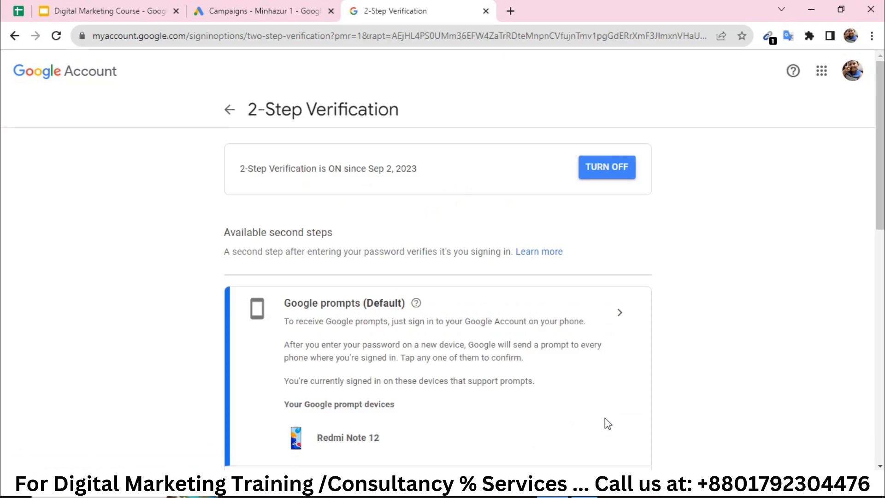
# Look over the 2-Step Verification page and the Security overview, then return to Google Ads campaigns.
pyautogui.scroll(-10, 605, 418)
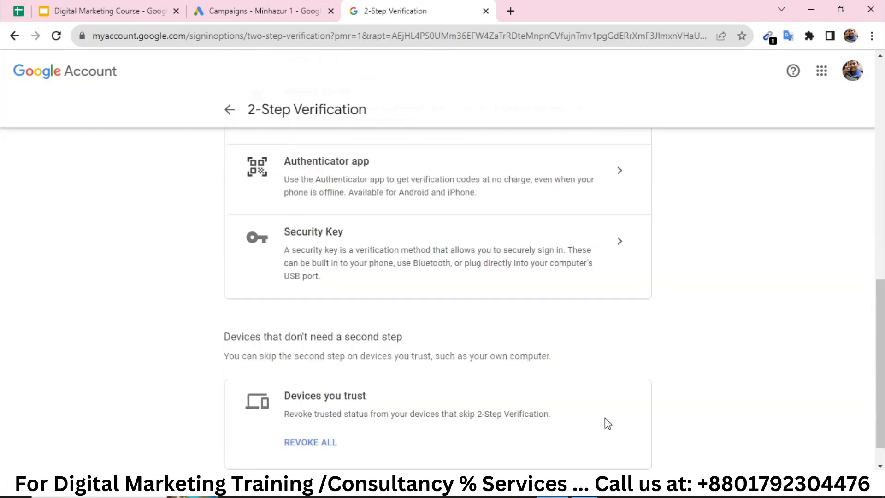
pyautogui.scroll(10, 605, 423)
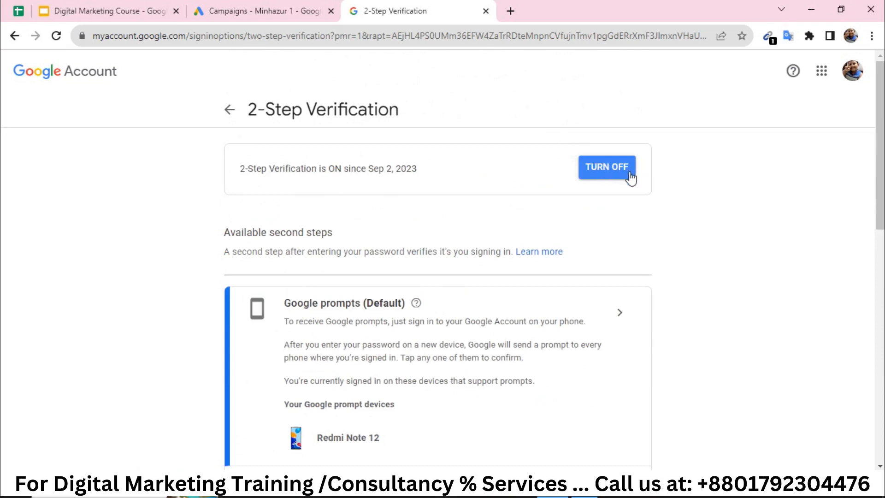
pyautogui.click(232, 114)
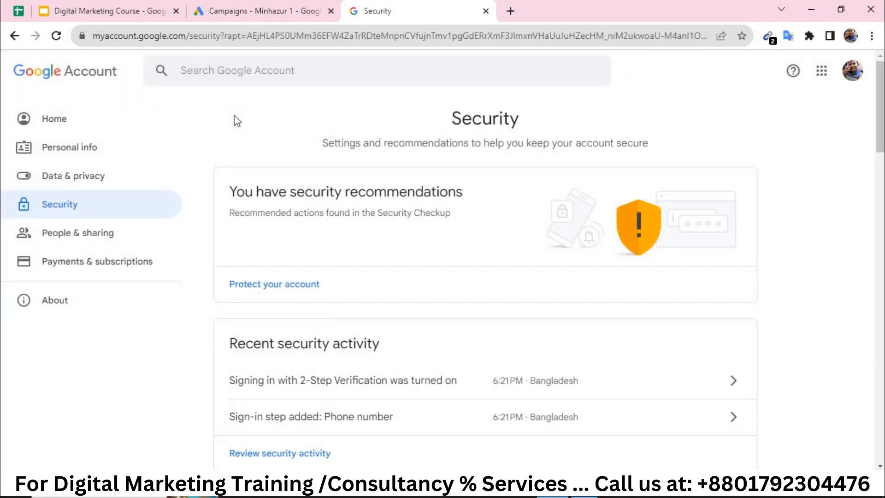
pyautogui.click(263, 11)
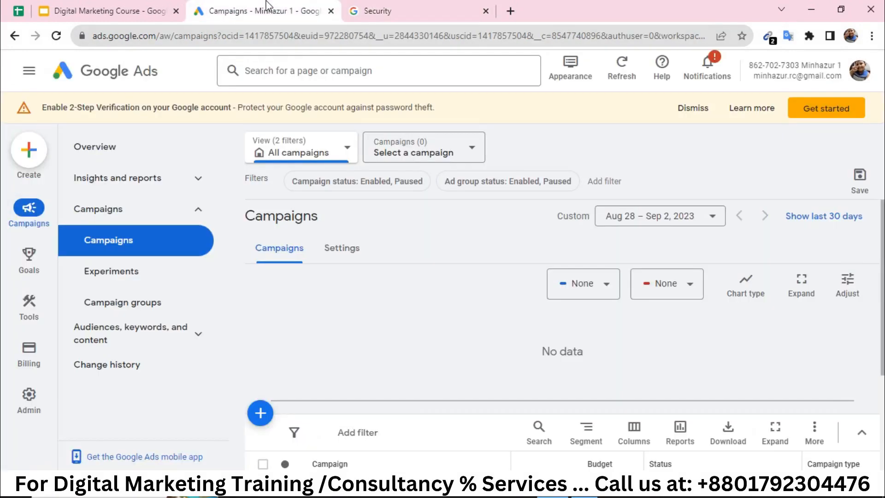
# Close the Security page and dismiss the 'Protect your account' notice.
pyautogui.click(486, 11)
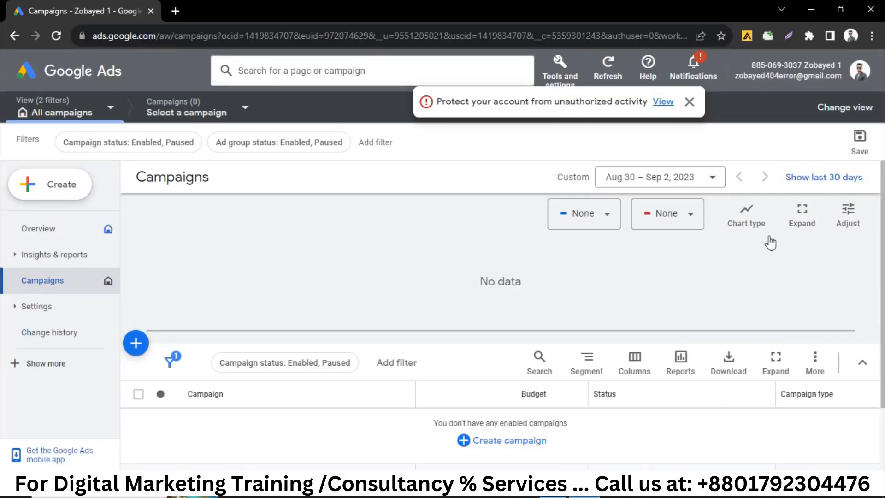
pyautogui.click(689, 102)
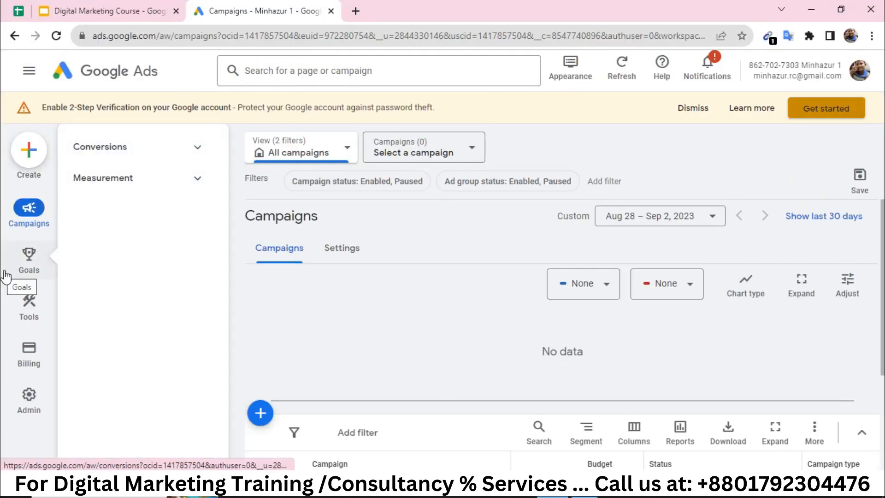
# Go to Admin settings and dismiss the 2-Step Verification and account-protection notices.
pyautogui.click(27, 400)
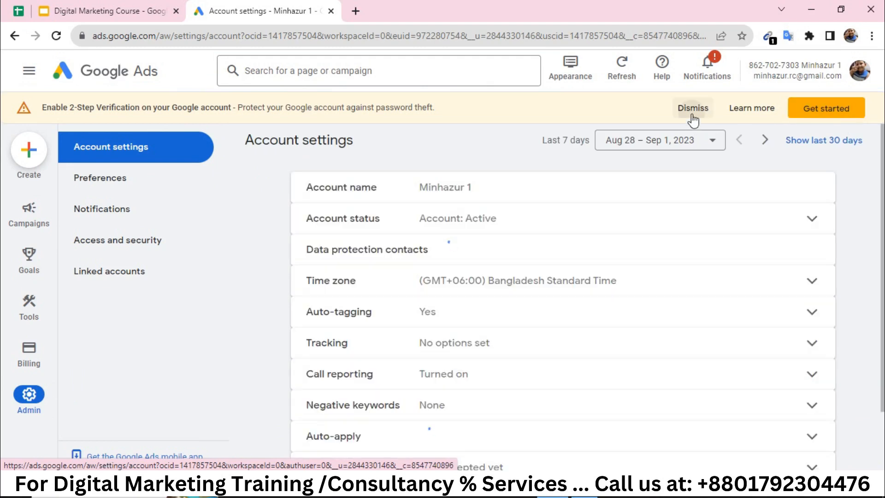
pyautogui.click(693, 113)
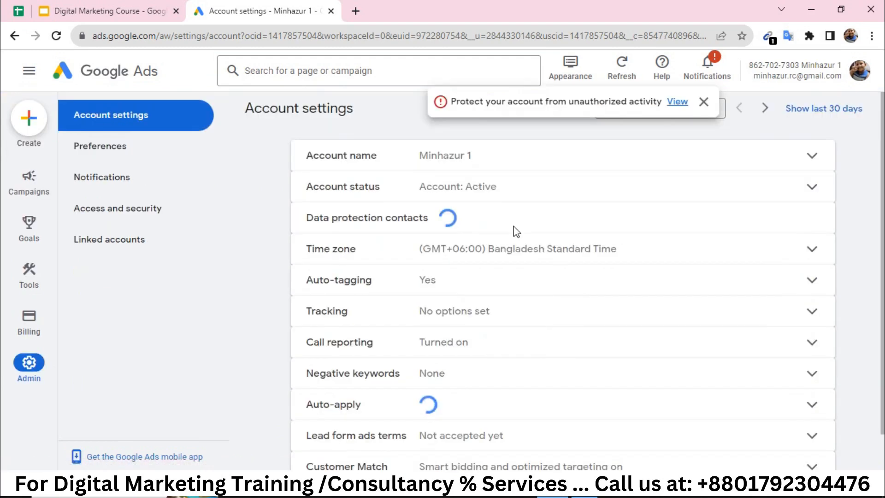
pyautogui.click(703, 102)
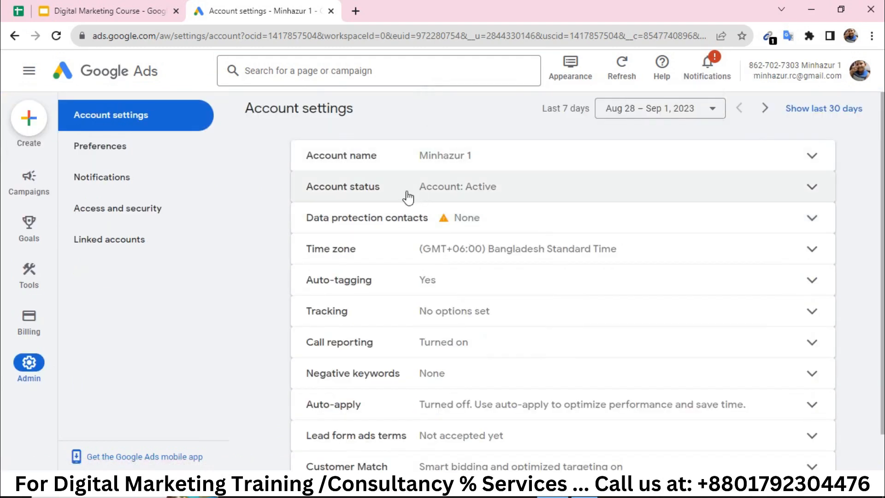
# Save the account name unchanged and expand Account status, which shows the account is active.
pyautogui.click(524, 160)
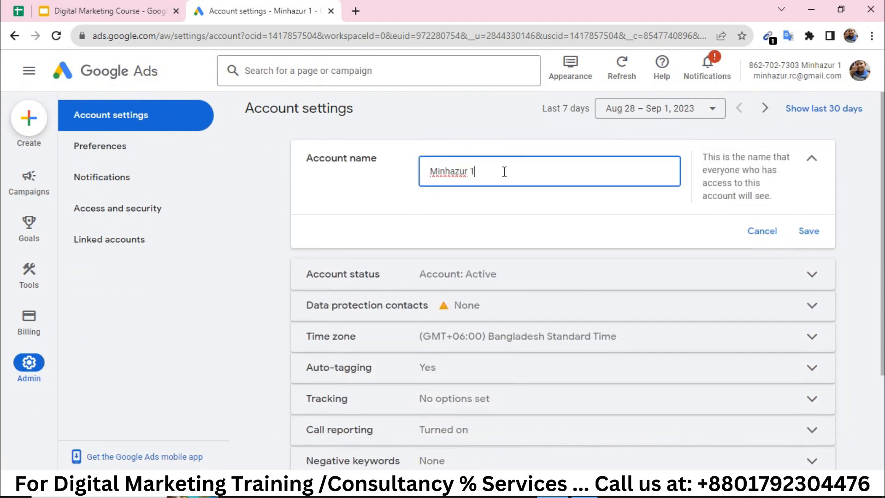
pyautogui.click(807, 233)
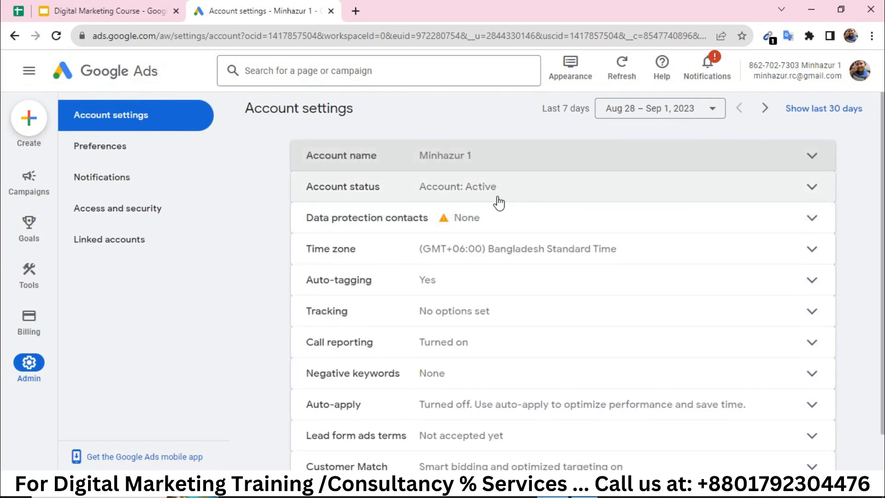
pyautogui.click(500, 200)
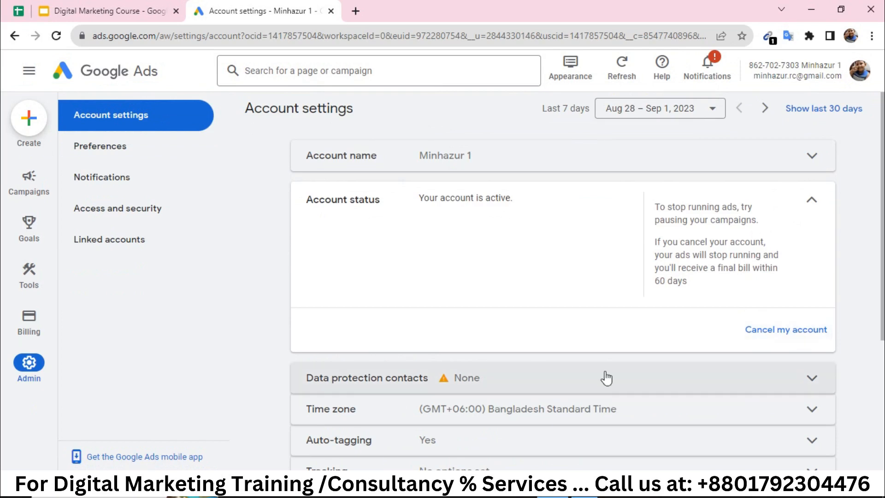
pyautogui.scroll(-2, 567, 380)
# Expand Data protection contacts and look through its e-mail, phone and address fields.
pyautogui.click(519, 301)
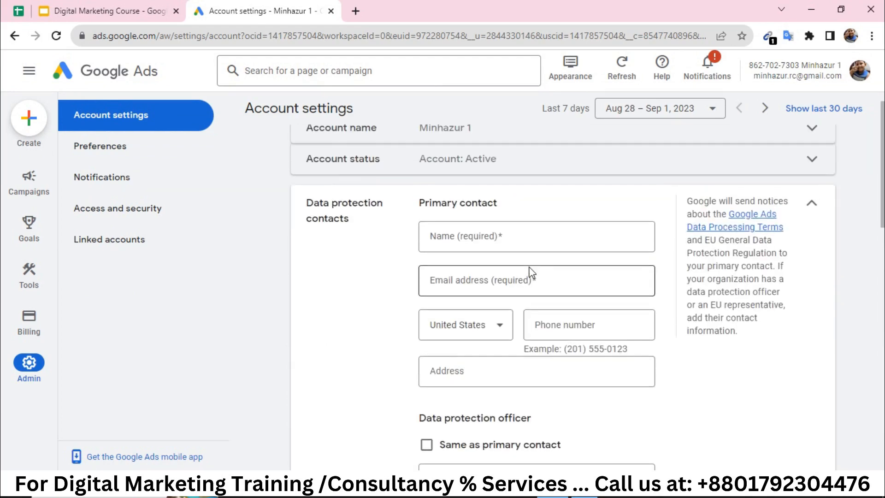
pyautogui.click(503, 278)
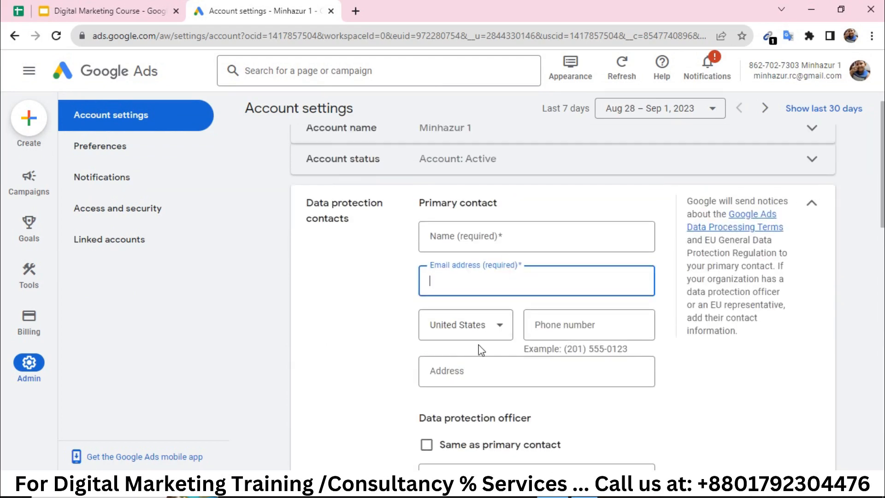
pyautogui.click(551, 323)
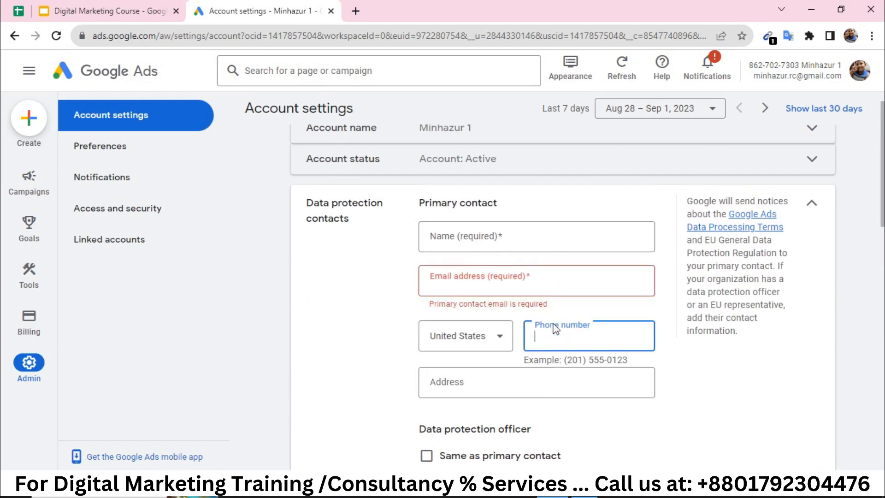
pyautogui.click(509, 388)
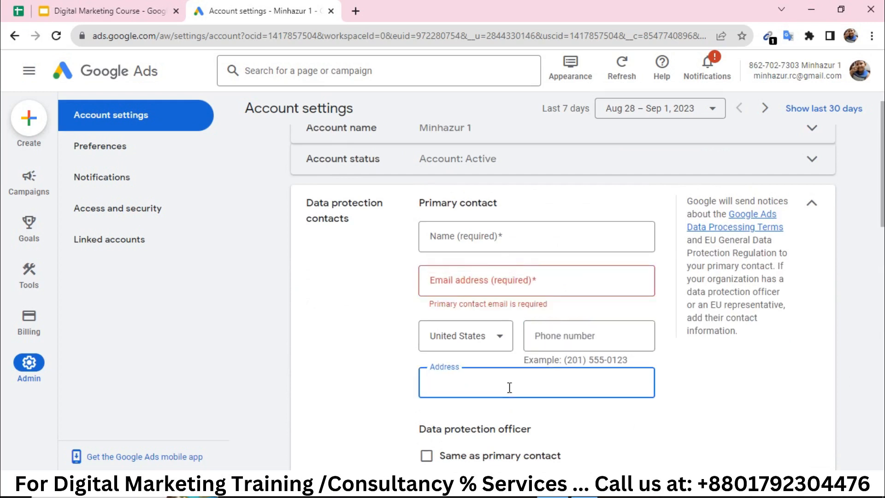
pyautogui.scroll(-3, 509, 388)
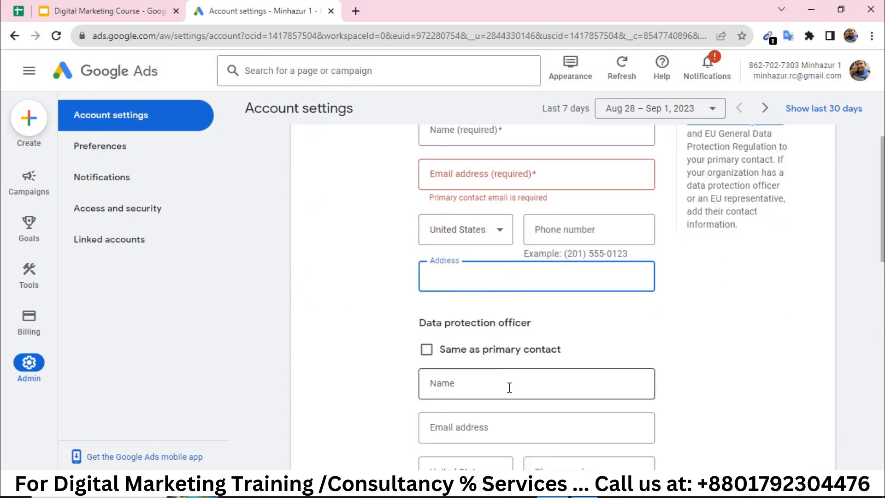
pyautogui.scroll(-10, 432, 305)
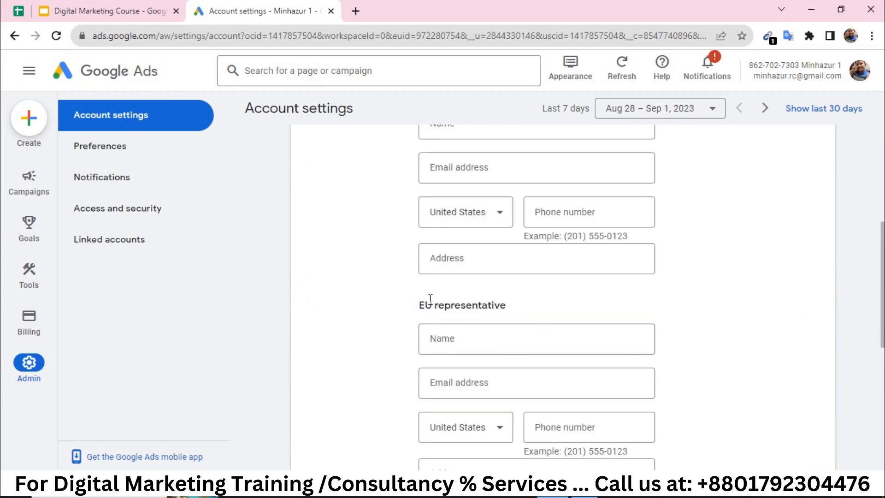
pyautogui.scroll(5, 431, 304)
pyautogui.scroll(3, 502, 332)
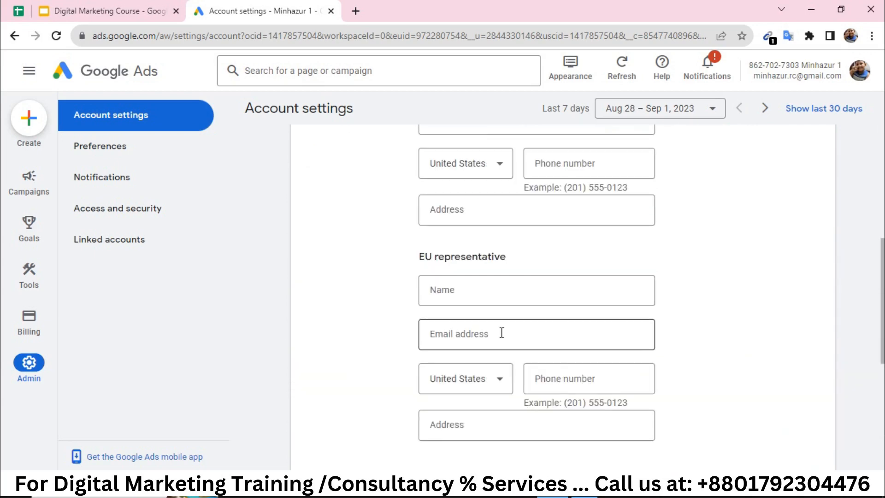
pyautogui.scroll(-5, 503, 338)
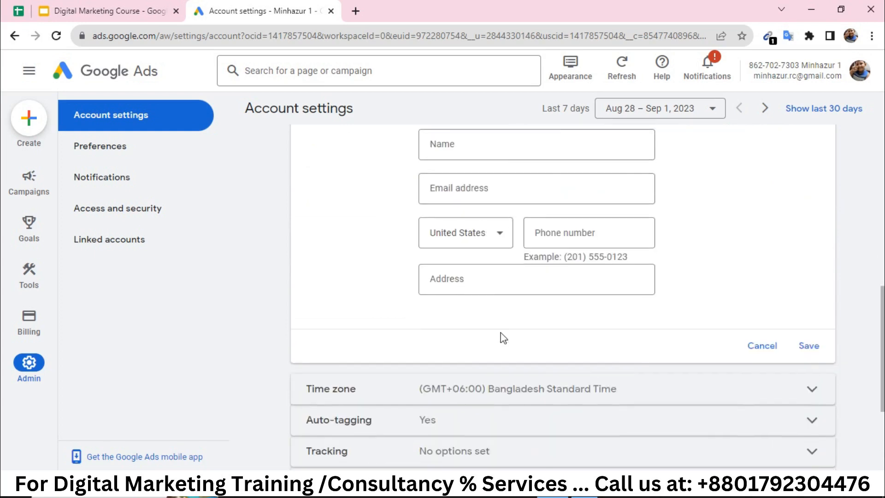
# Attempt to save the empty contacts form, then cancel it so contacts stay None.
pyautogui.click(809, 346)
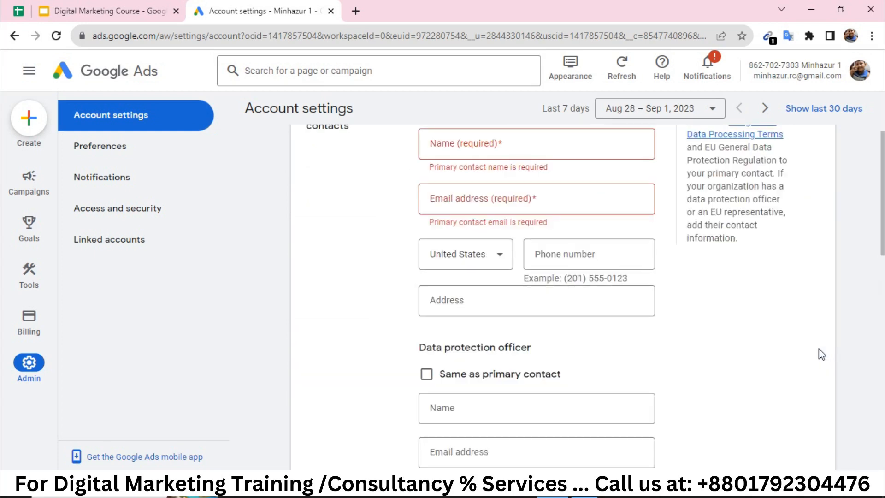
pyautogui.scroll(-6, 822, 354)
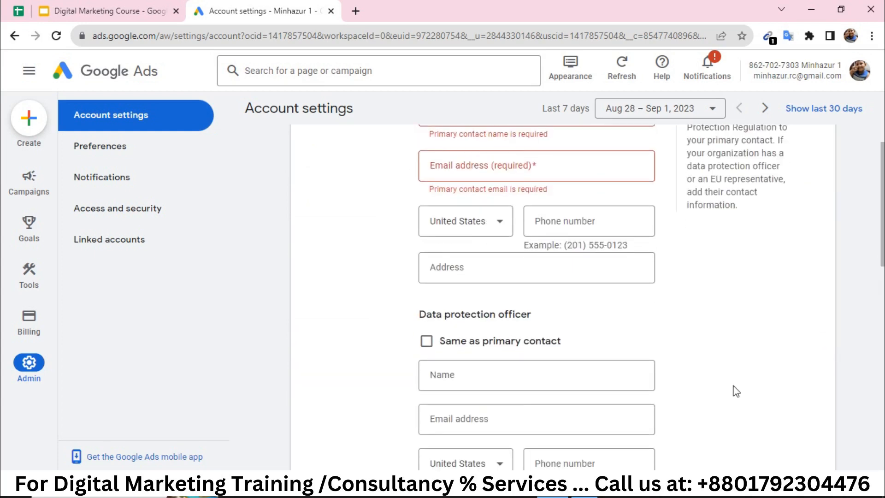
pyautogui.scroll(-3, 695, 338)
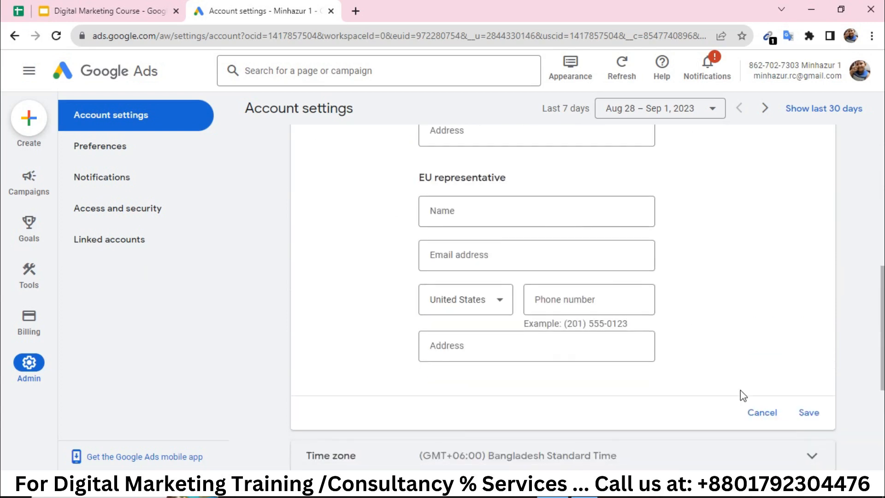
pyautogui.click(774, 416)
pyautogui.scroll(-1, 643, 351)
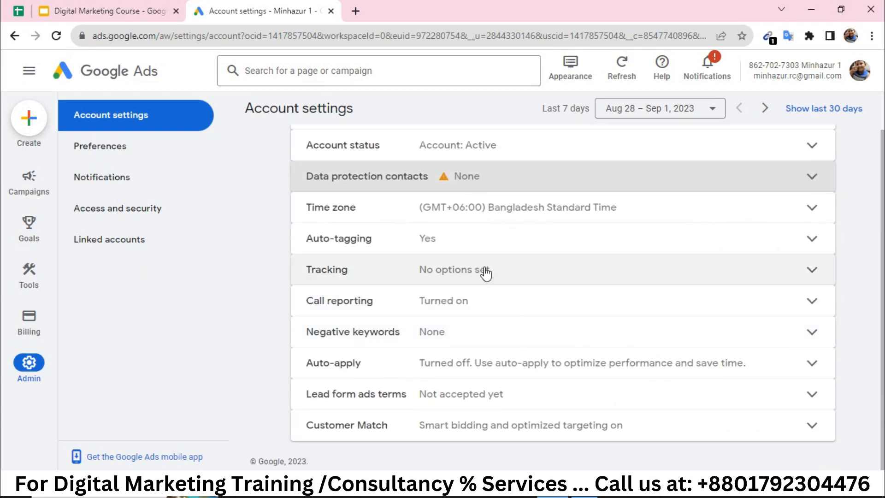
pyautogui.click(593, 211)
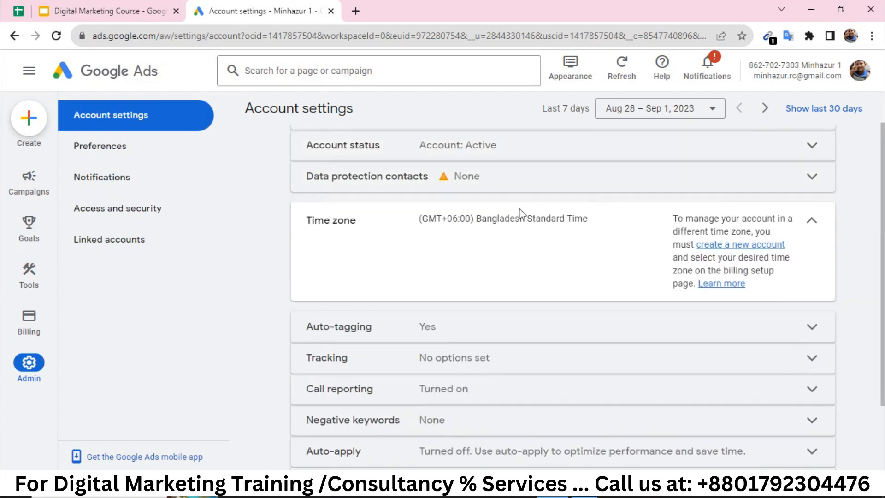
pyautogui.click(427, 329)
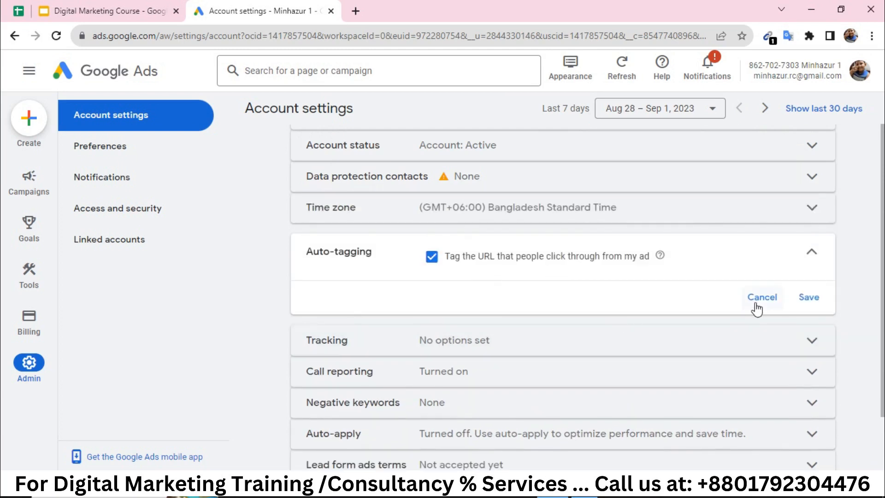
pyautogui.scroll(-1, 626, 350)
pyautogui.click(538, 312)
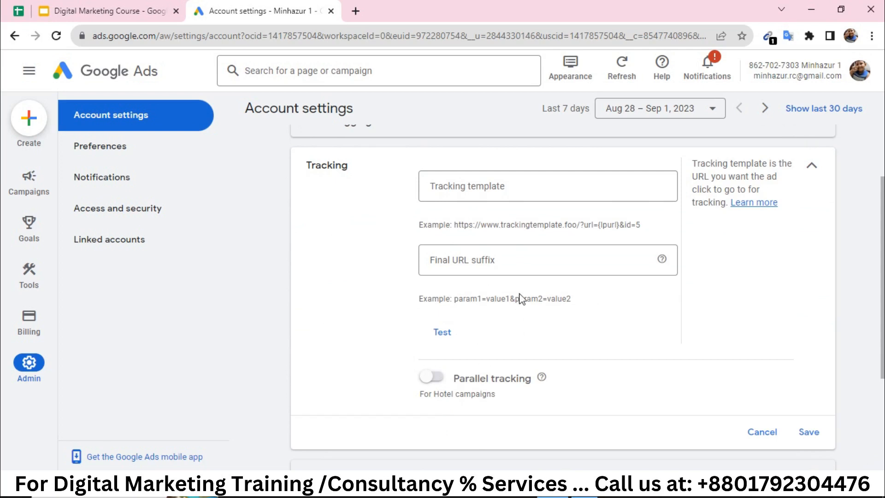
pyautogui.click(510, 272)
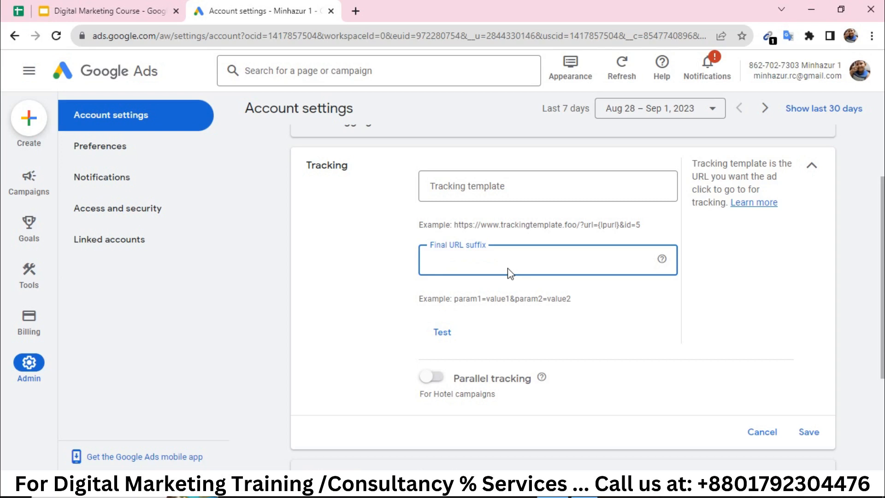
pyautogui.scroll(-2, 509, 275)
pyautogui.click(764, 369)
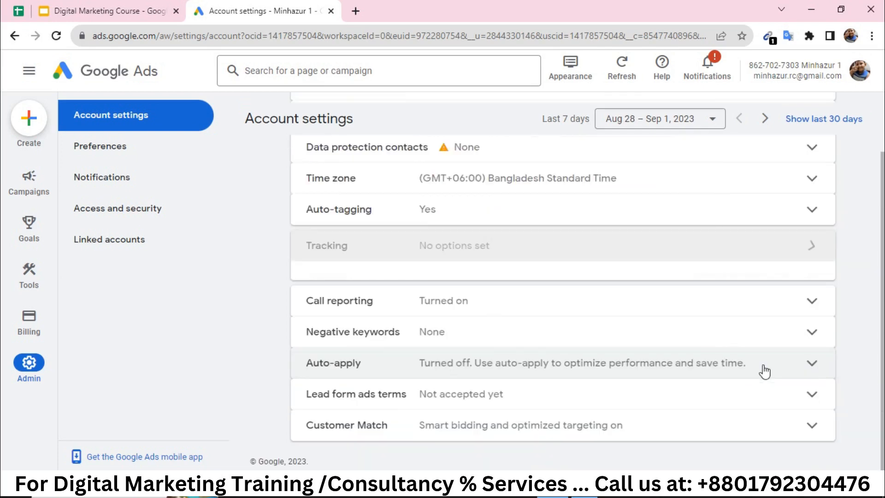
# Expand Call reporting, showing detailed call information turned On.
pyautogui.click(496, 306)
pyautogui.scroll(-2, 494, 299)
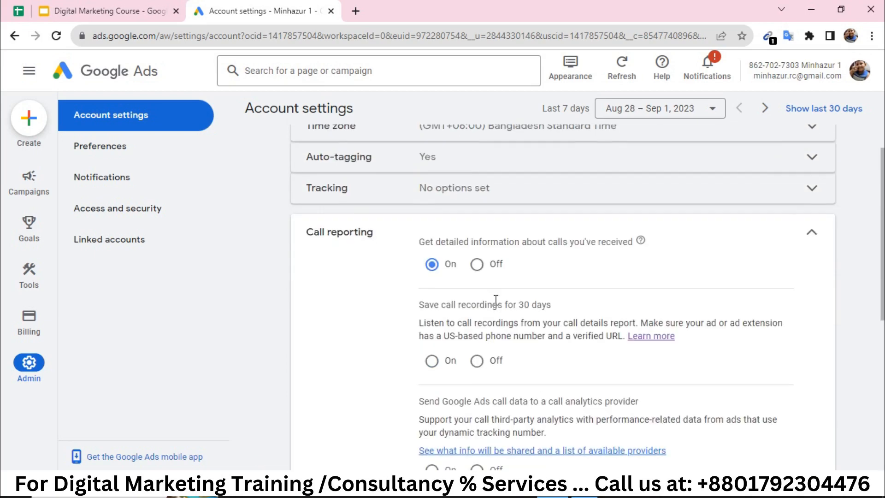
pyautogui.scroll(-1, 496, 300)
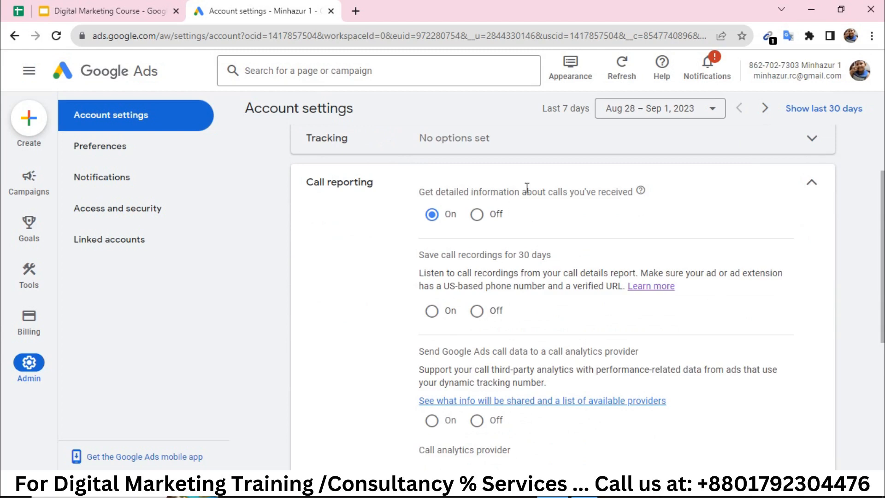
# Select phrases in the call reporting description, such as 'US-based phone number', to translate them.
pyautogui.tripleClick(612, 194)
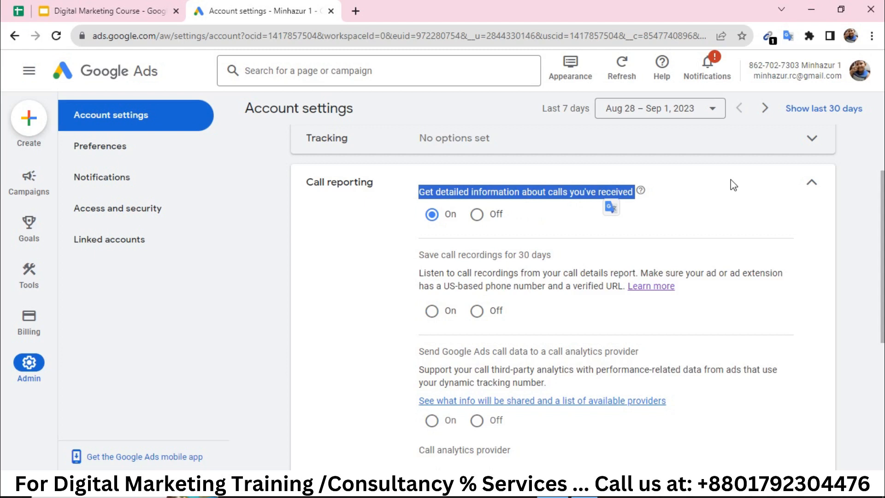
pyautogui.click(850, 230)
pyautogui.doubleClick(530, 273)
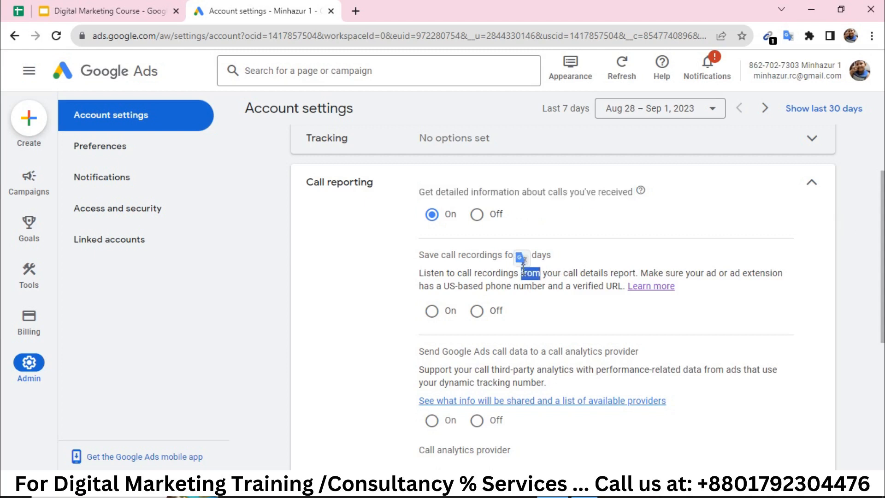
pyautogui.click(444, 286)
pyautogui.moveTo(444, 287); pyautogui.dragTo(547, 287)
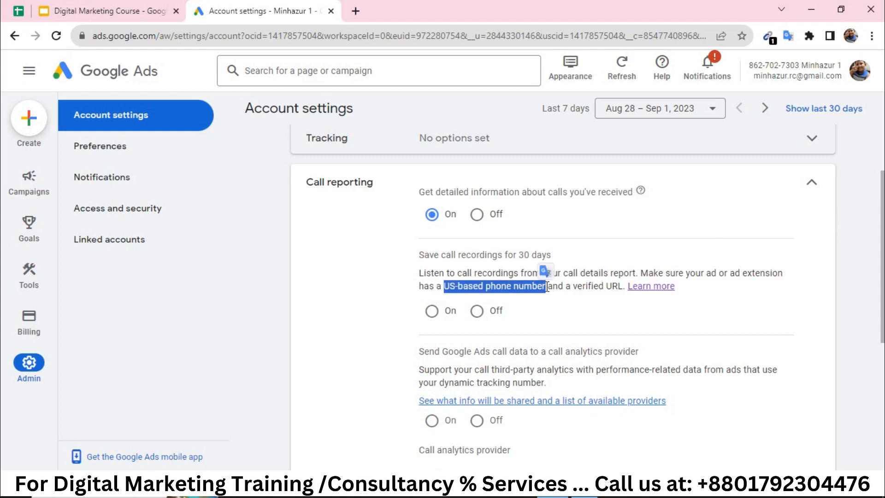
pyautogui.scroll(-3, 548, 286)
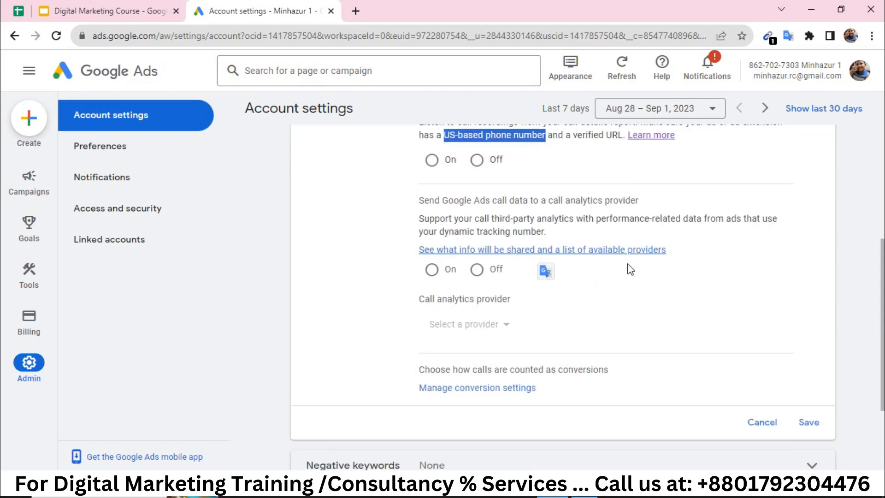
pyautogui.click(774, 255)
pyautogui.scroll(4, 773, 254)
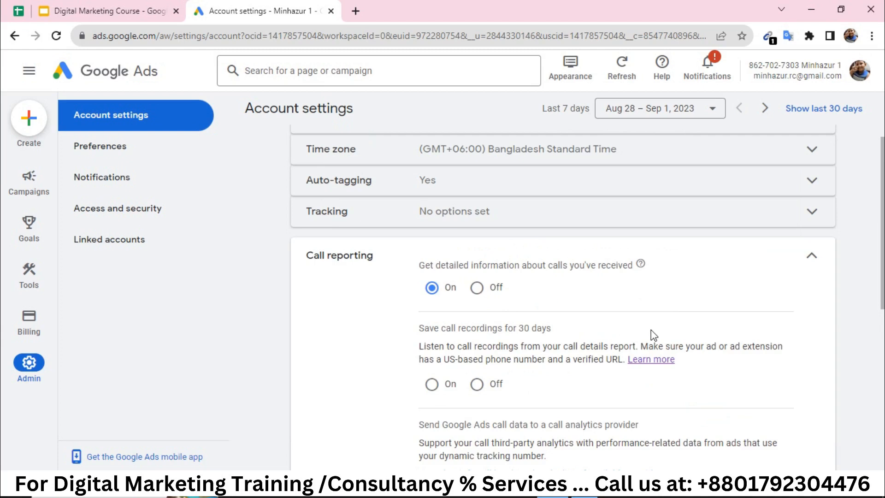
pyautogui.scroll(-2, 651, 331)
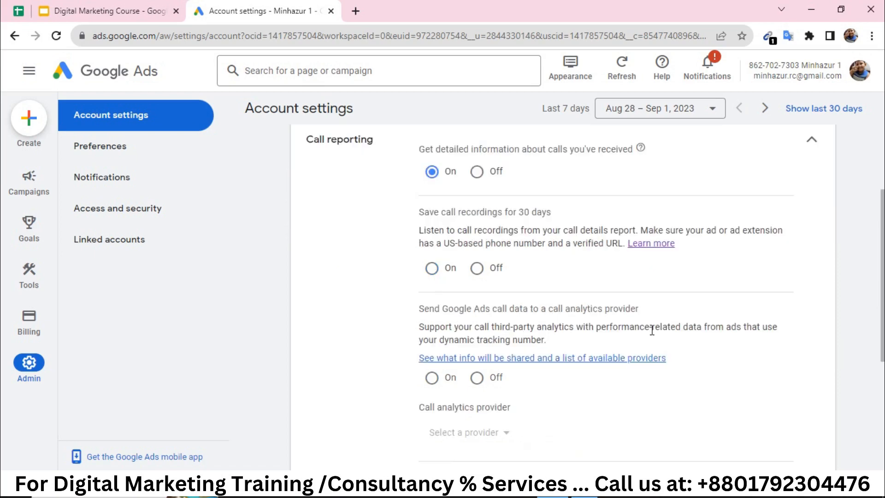
pyautogui.scroll(-5, 652, 330)
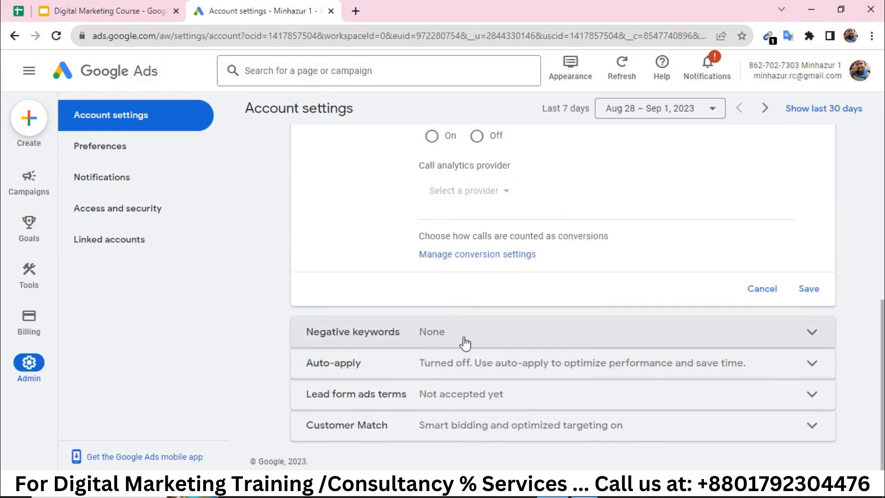
# Save 'free' as an account-level negative keyword and expand the Auto-apply details.
pyautogui.click(470, 343)
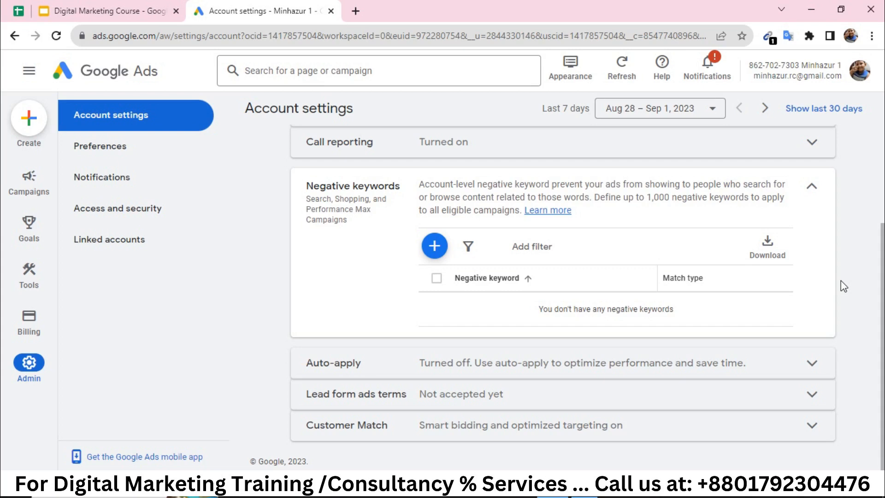
pyautogui.click(434, 245)
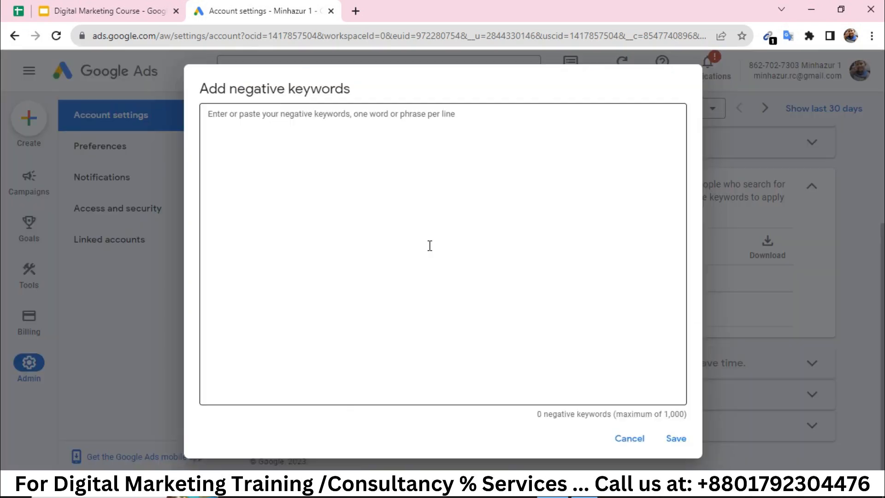
pyautogui.click(259, 145)
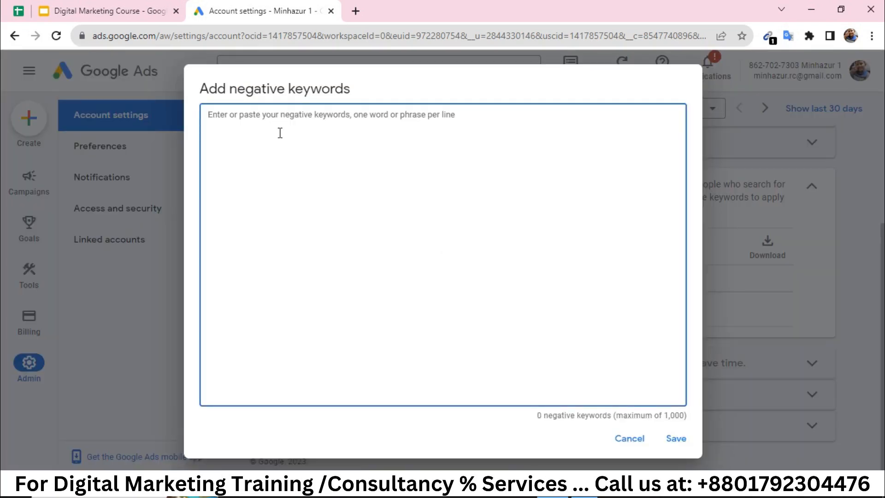
pyautogui.write('free')
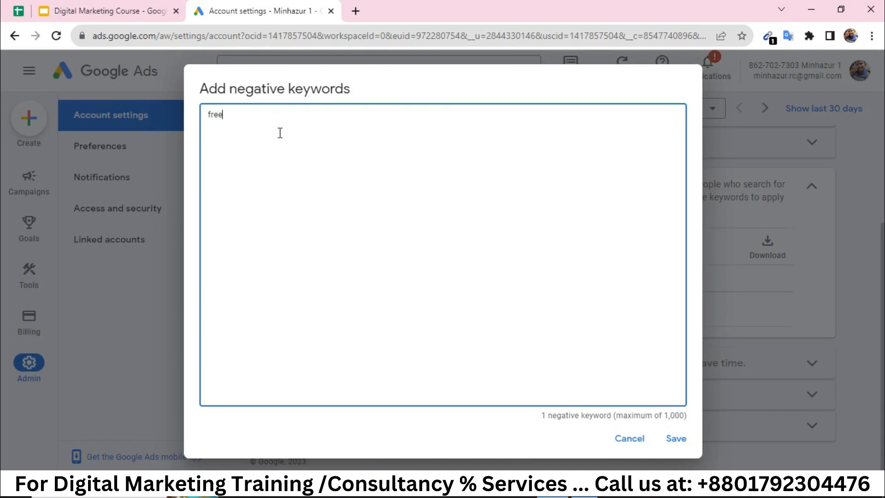
pyautogui.click(675, 440)
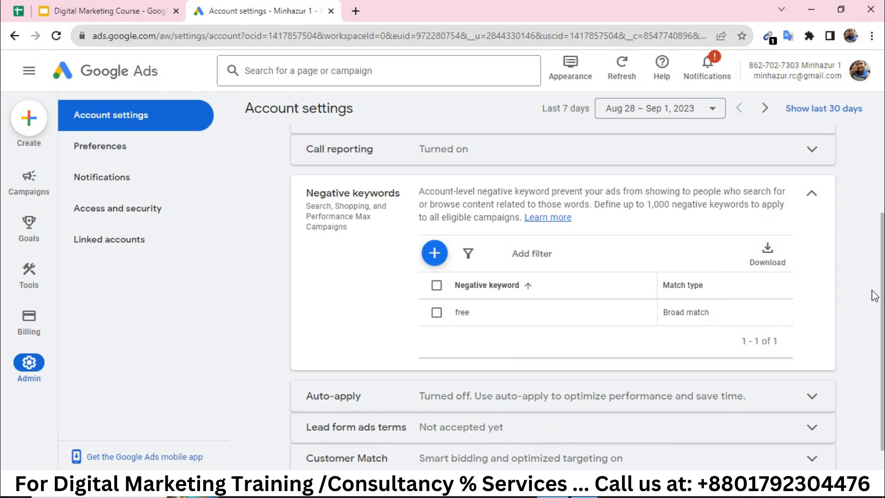
pyautogui.scroll(-1, 875, 296)
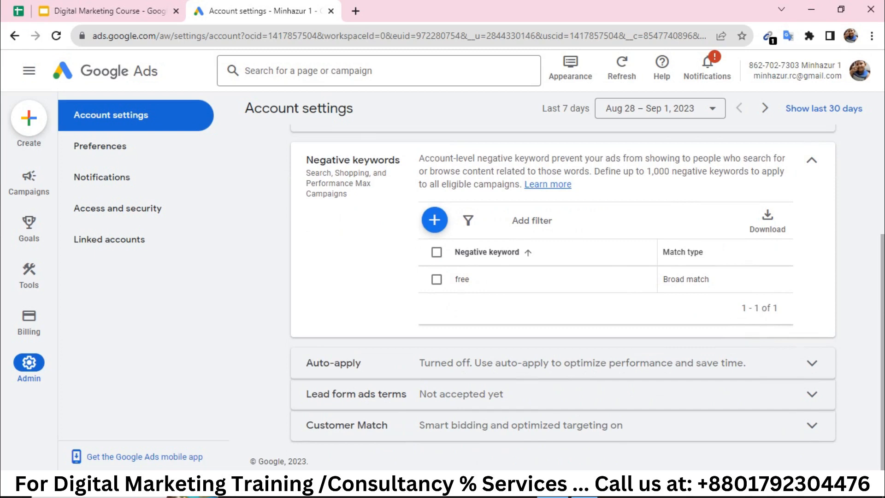
pyautogui.click(690, 366)
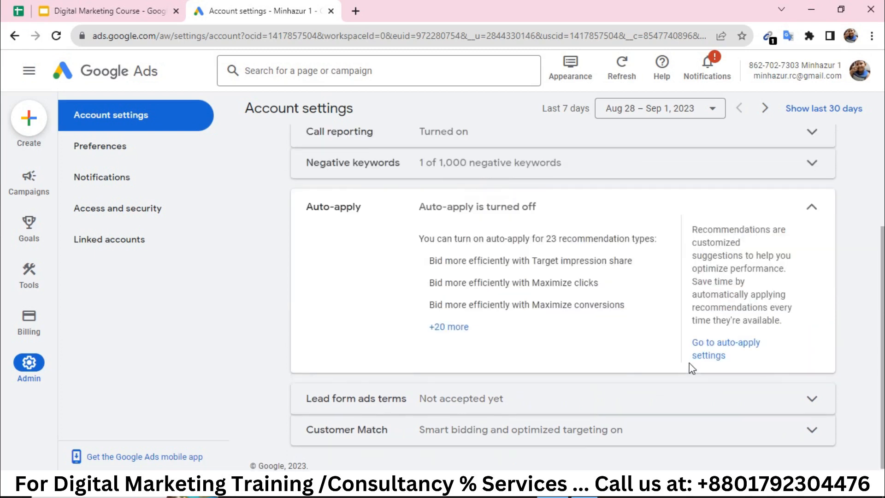
# Expand '+20 more' to list all 23 auto-apply recommendation types and scroll through them.
pyautogui.click(463, 328)
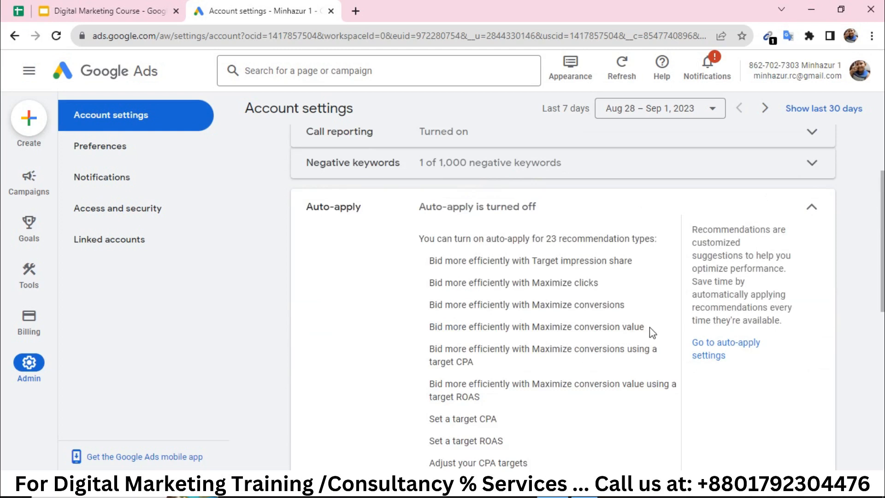
pyautogui.scroll(-1, 626, 342)
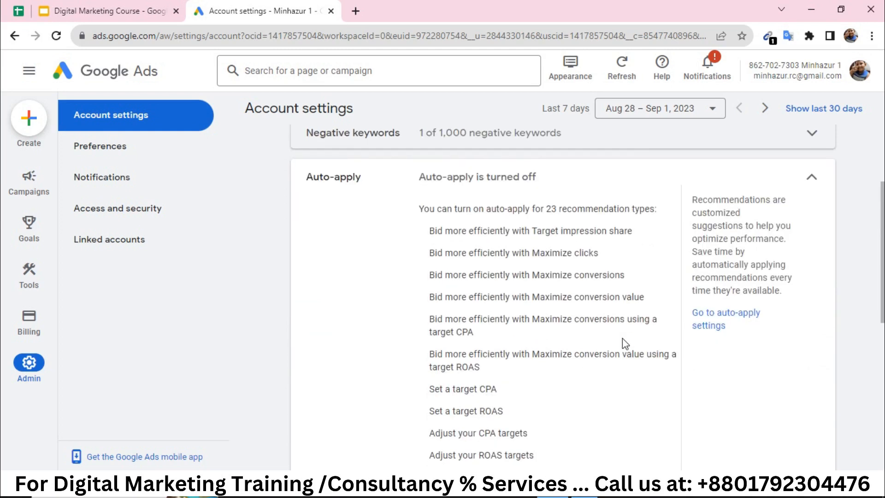
pyautogui.doubleClick(473, 392)
pyautogui.scroll(-1, 527, 408)
pyautogui.click(580, 282)
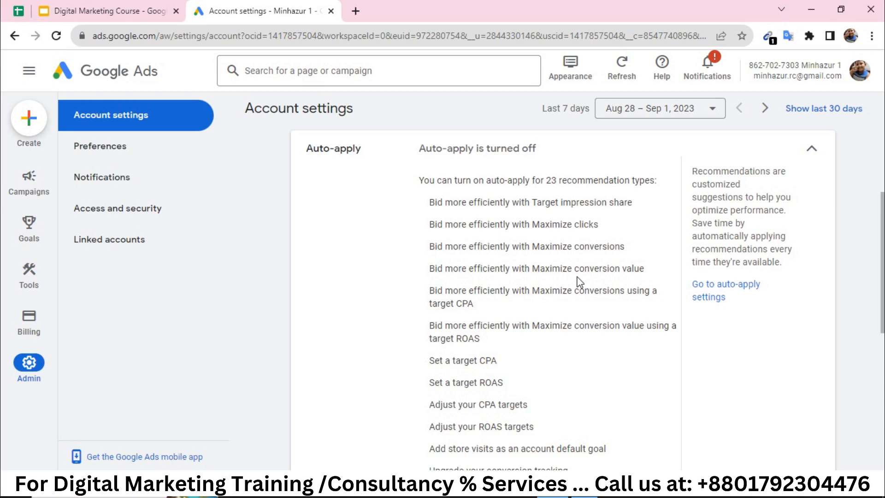
pyautogui.scroll(-8, 580, 282)
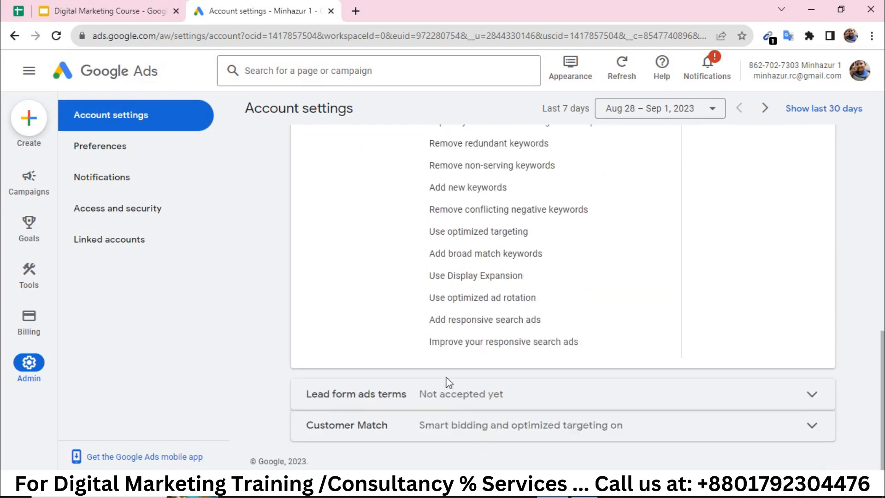
# Expand the Lead form ads terms and read through them without accepting.
pyautogui.click(461, 404)
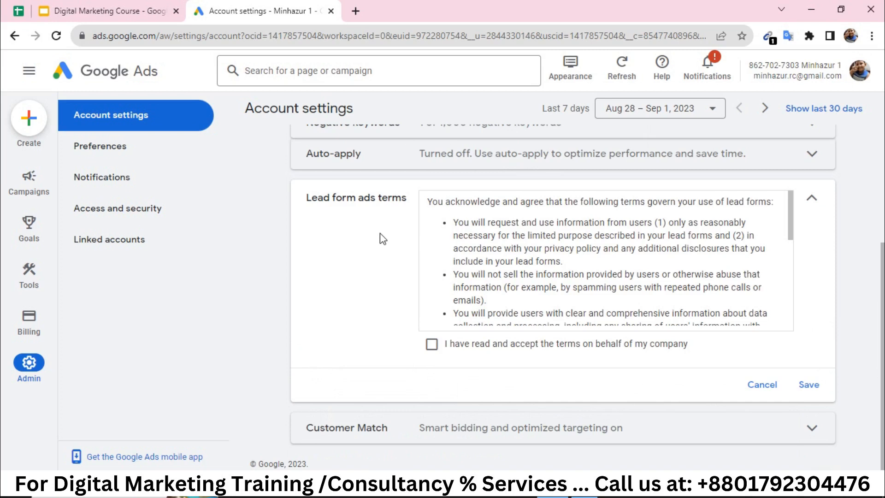
pyautogui.scroll(-5, 543, 263)
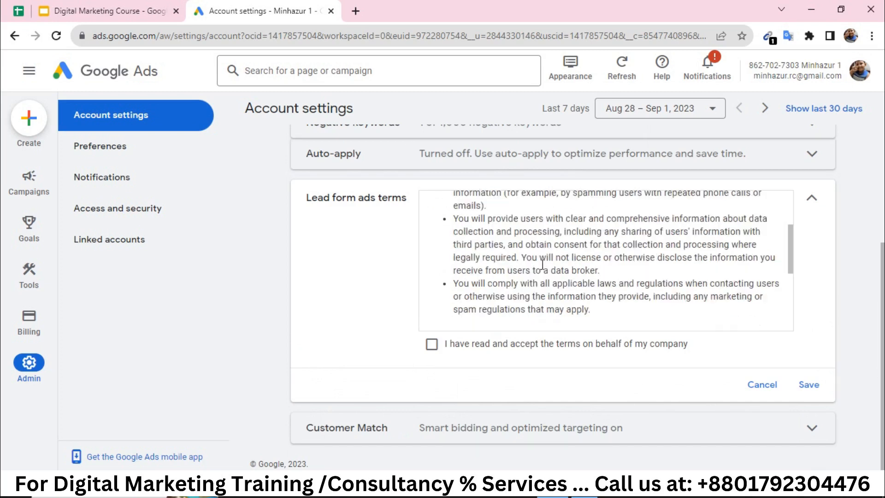
pyautogui.scroll(6, 543, 267)
pyautogui.scroll(3, 542, 267)
pyautogui.scroll(-6, 579, 340)
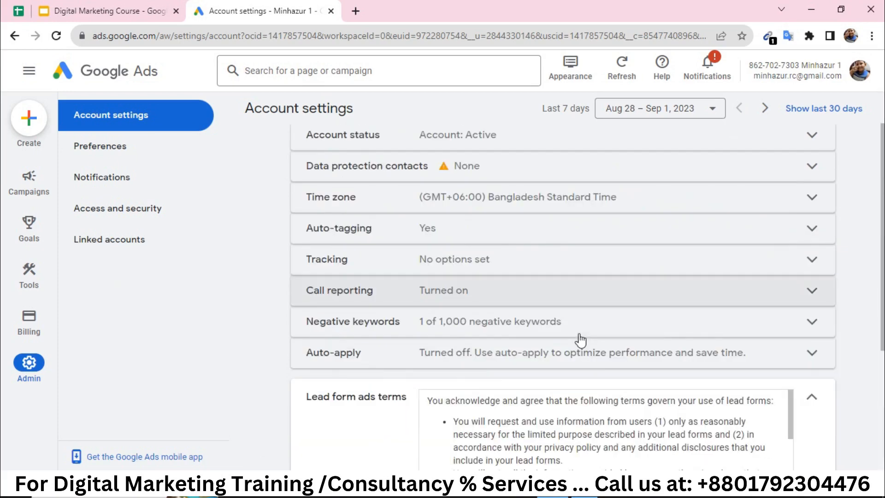
pyautogui.scroll(-3, 571, 360)
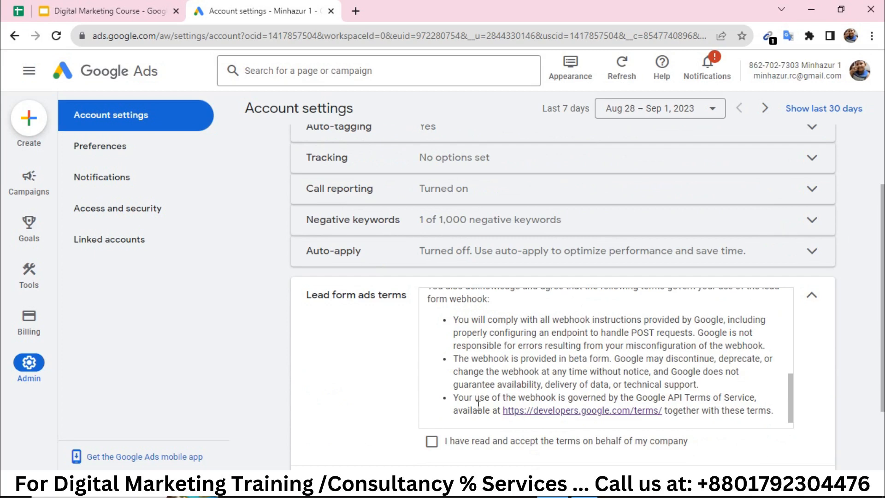
pyautogui.scroll(-2, 479, 407)
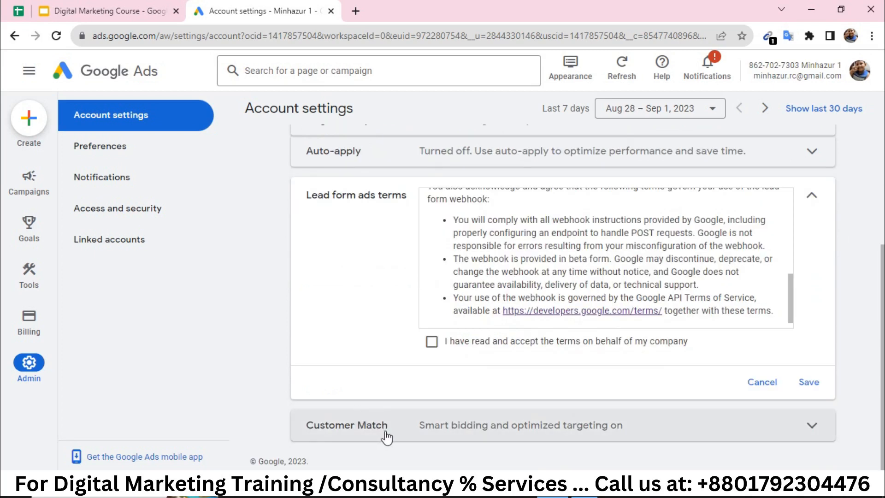
# Expand the Customer Match settings, look them over, and collapse them again.
pyautogui.click(465, 424)
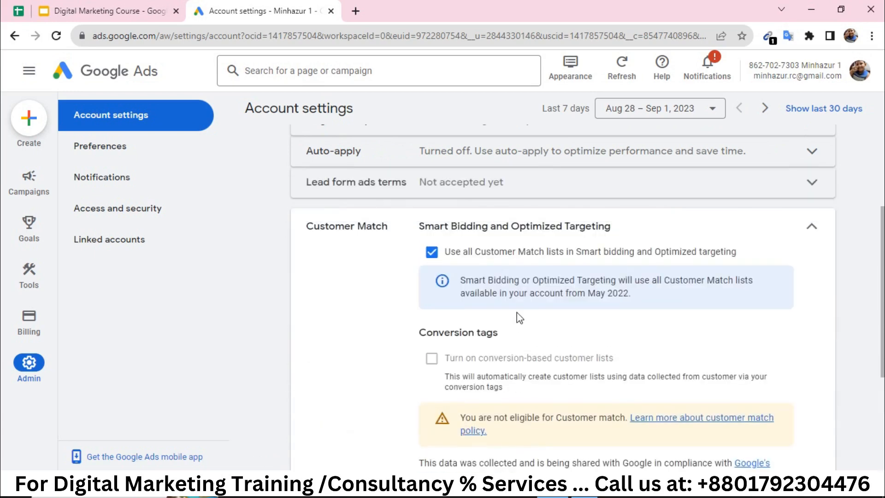
pyautogui.scroll(-2, 519, 318)
pyautogui.scroll(4, 517, 316)
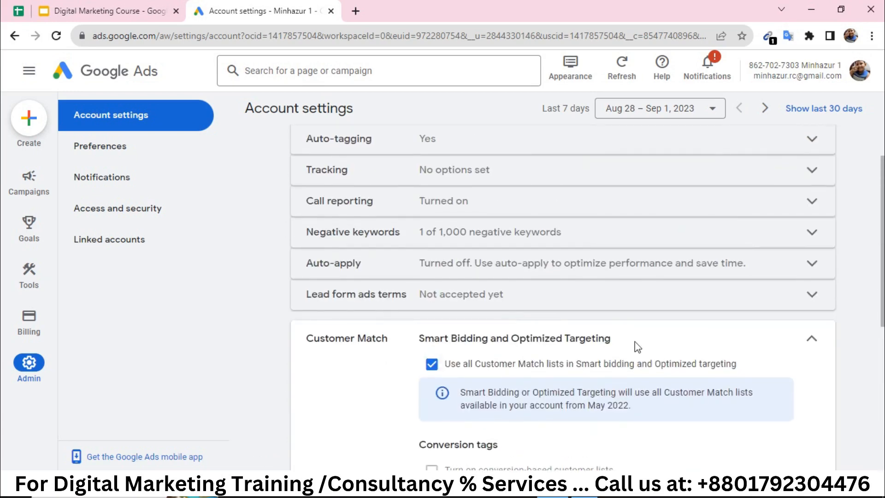
pyautogui.click(812, 339)
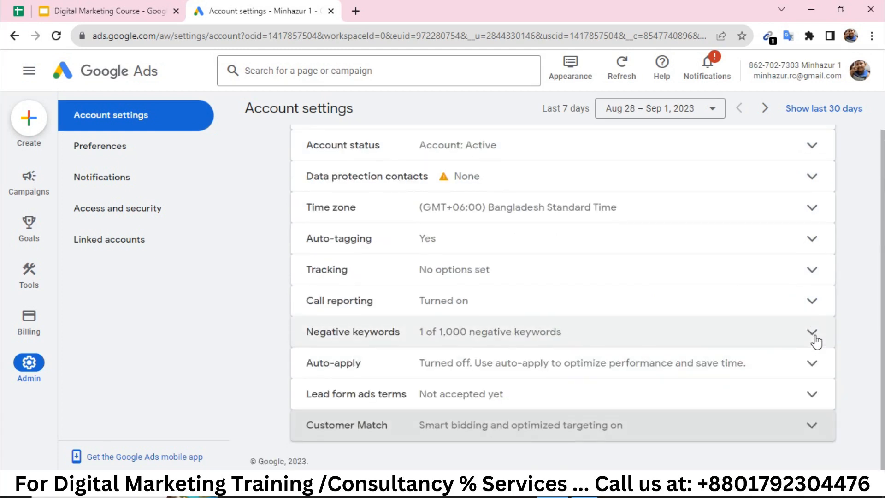
# Open Preferences and expand the Display language & number format options.
pyautogui.click(146, 159)
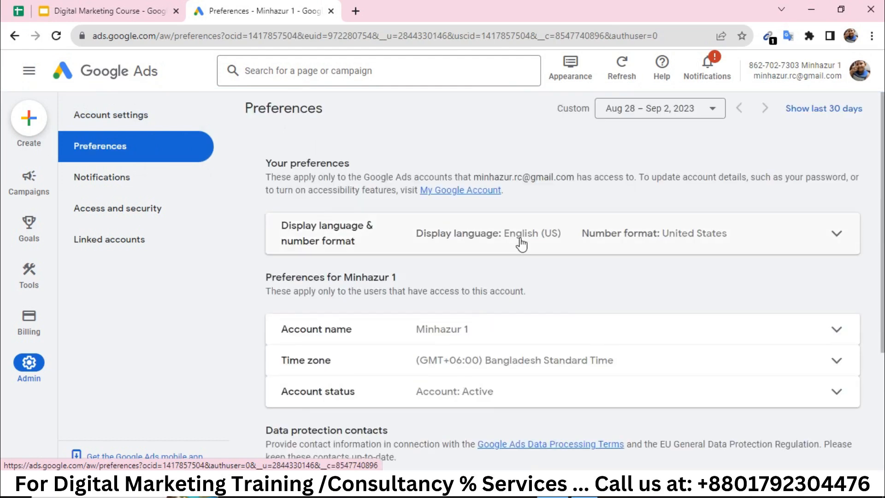
pyautogui.click(815, 237)
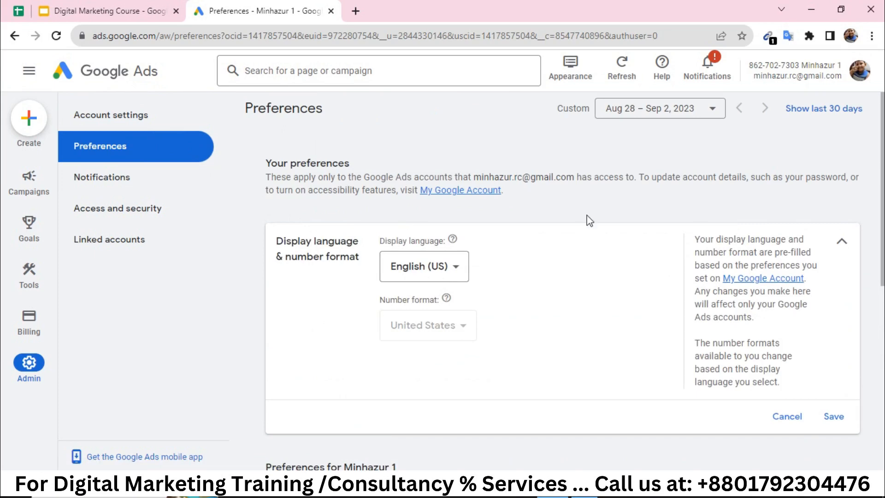
pyautogui.scroll(-7, 587, 220)
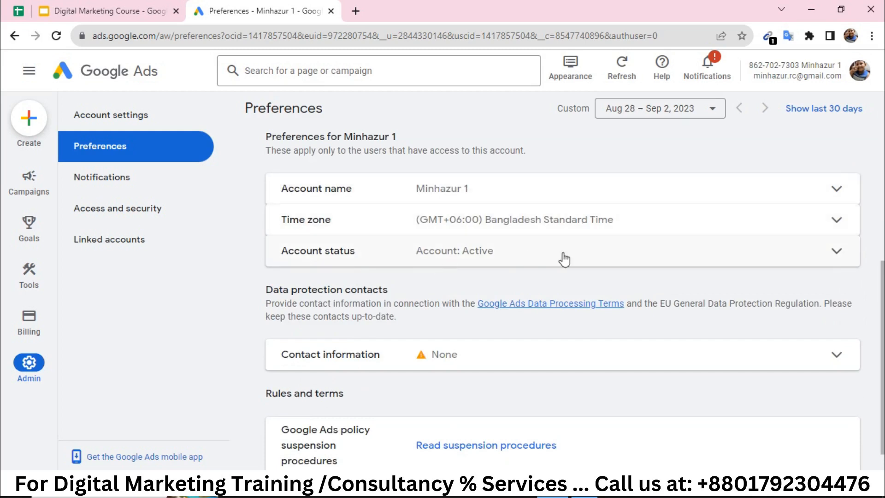
# Expand the data protection Contact information form and scroll through its fields.
pyautogui.click(504, 357)
pyautogui.scroll(-4, 505, 358)
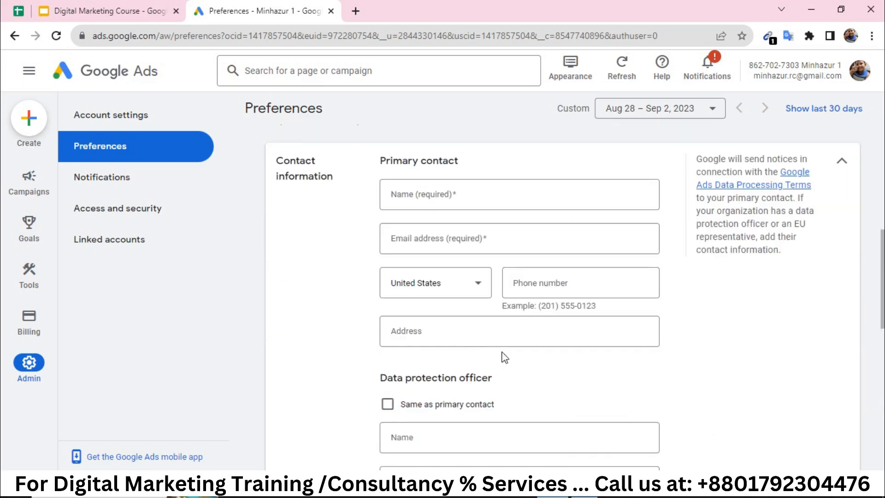
pyautogui.scroll(-4, 512, 289)
pyautogui.scroll(-2, 512, 281)
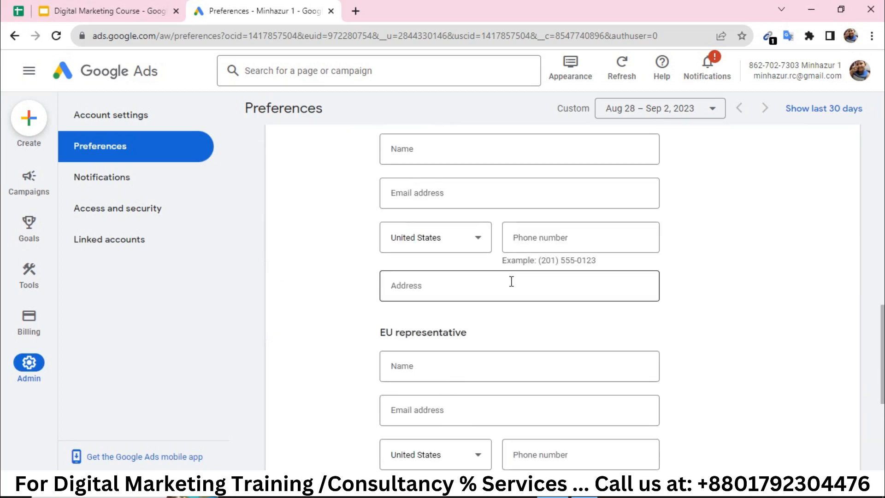
pyautogui.scroll(12, 511, 281)
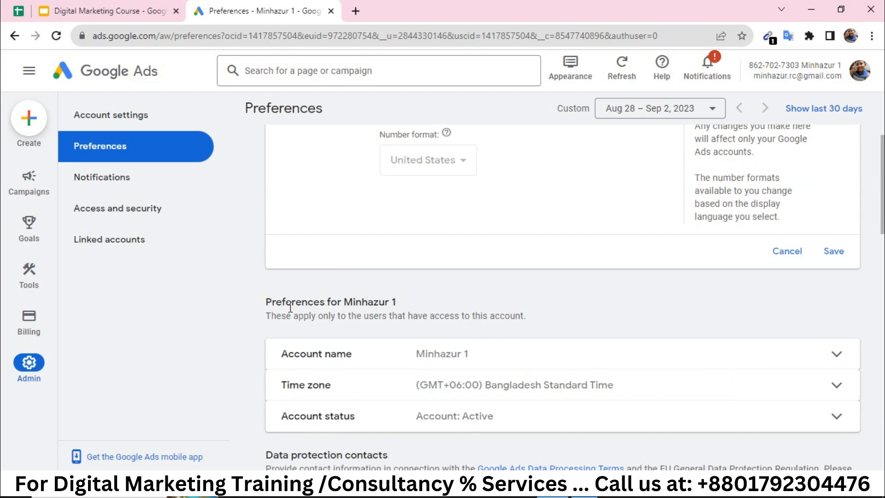
pyautogui.moveTo(39, 189)
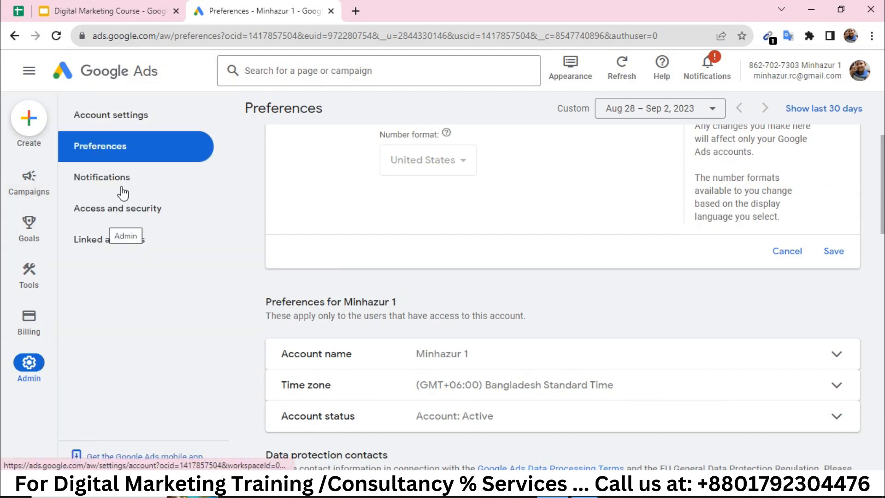
pyautogui.click(141, 188)
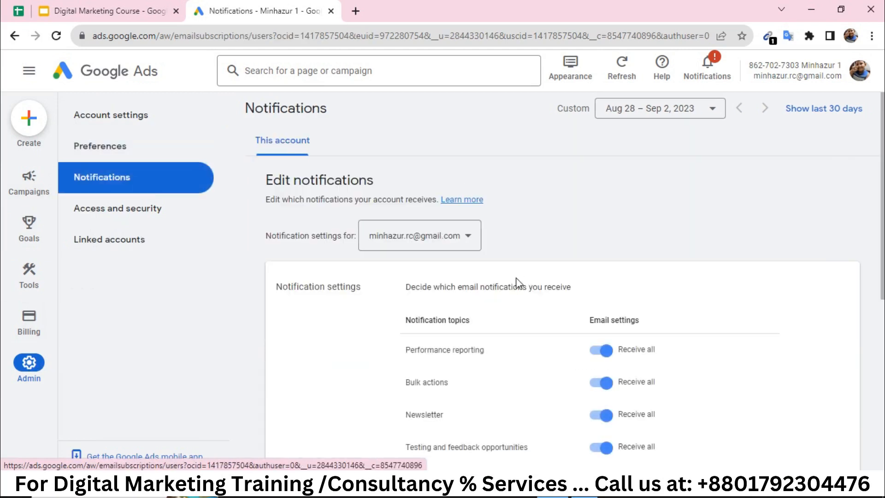
pyautogui.scroll(-2, 503, 294)
pyautogui.doubleClick(472, 266)
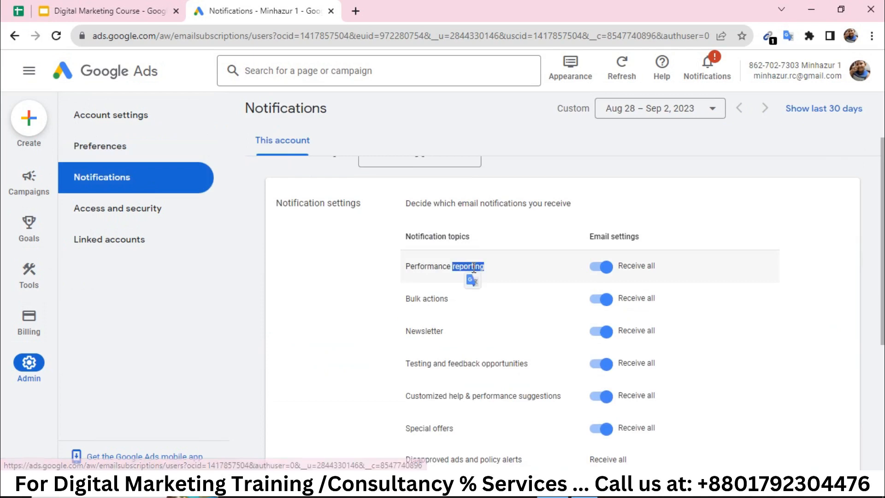
pyautogui.tripleClick(436, 298)
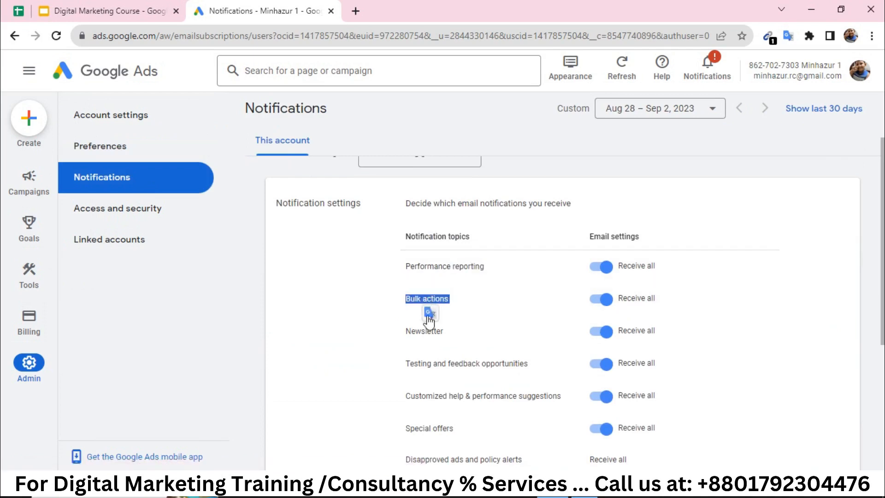
pyautogui.doubleClick(431, 333)
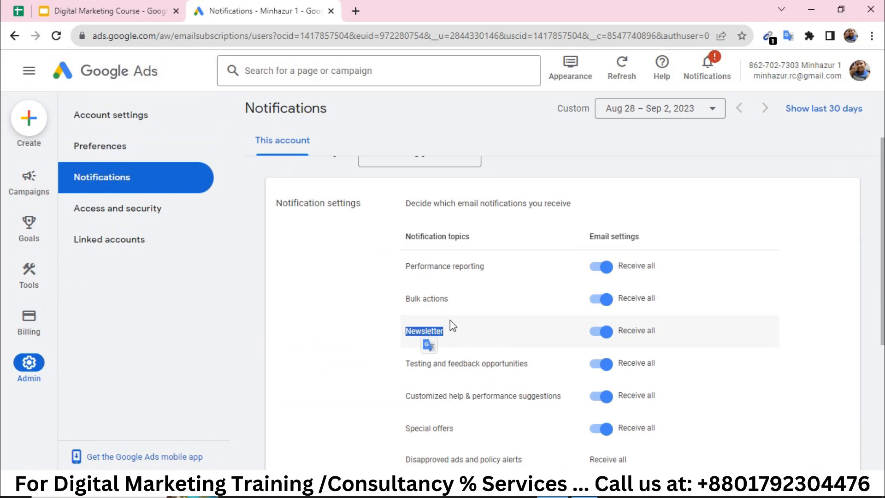
pyautogui.scroll(-3, 559, 389)
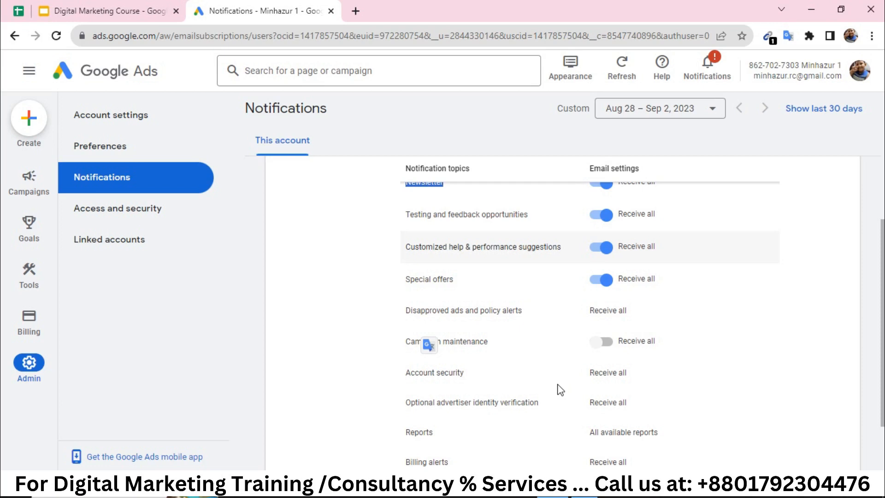
pyautogui.moveTo(29, 226)
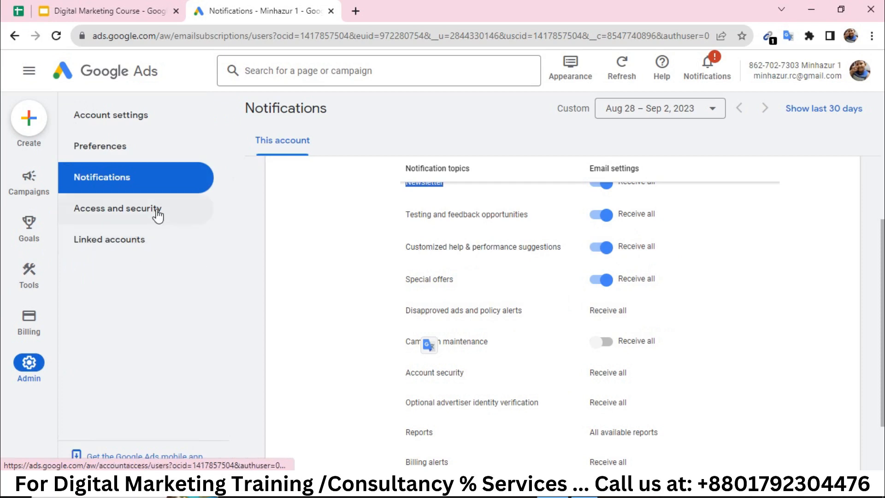
# Open Access and security to see the account's users and access levels.
pyautogui.click(158, 215)
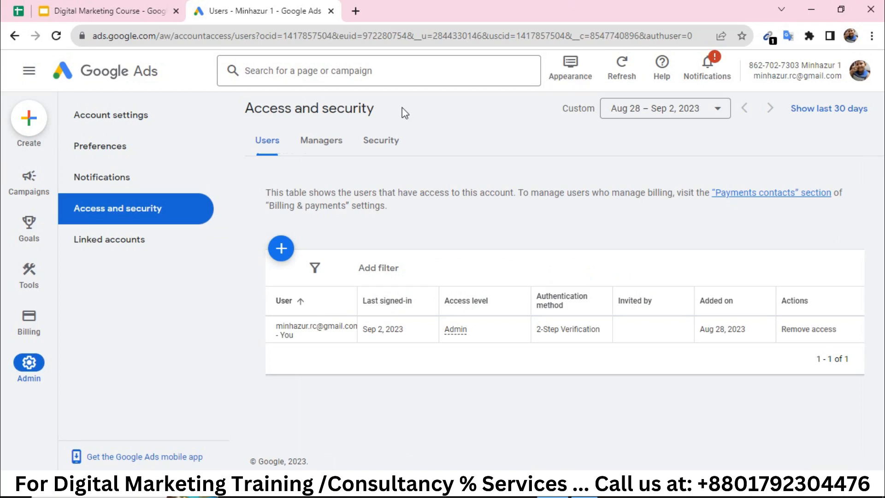
# Start a new-user invitation and compare access levels, highlighting View reports and View billing information.
pyautogui.click(281, 249)
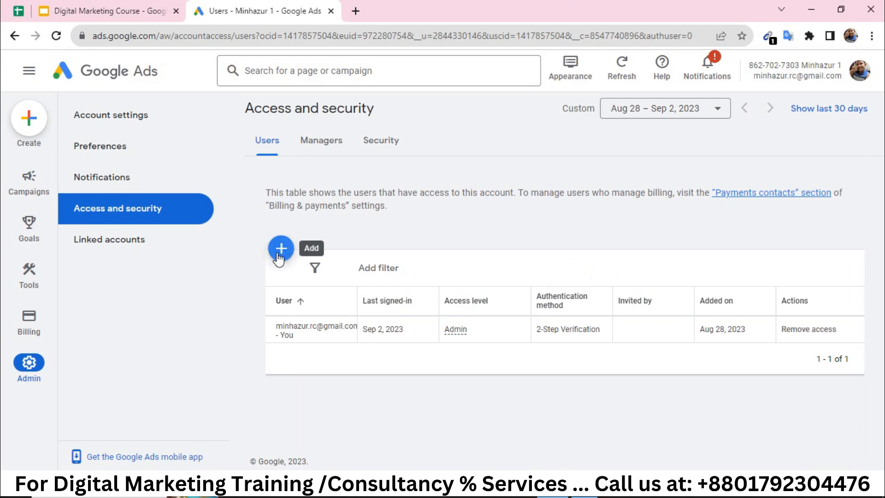
pyautogui.click(342, 270)
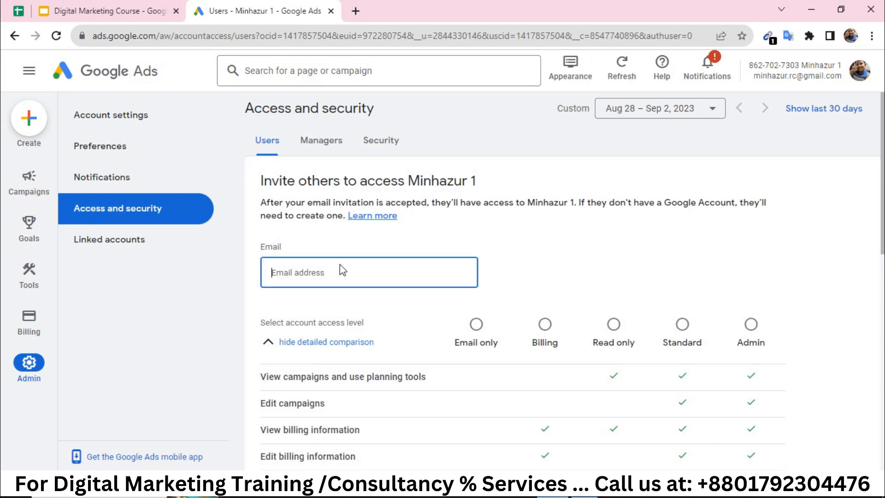
pyautogui.scroll(-3, 341, 269)
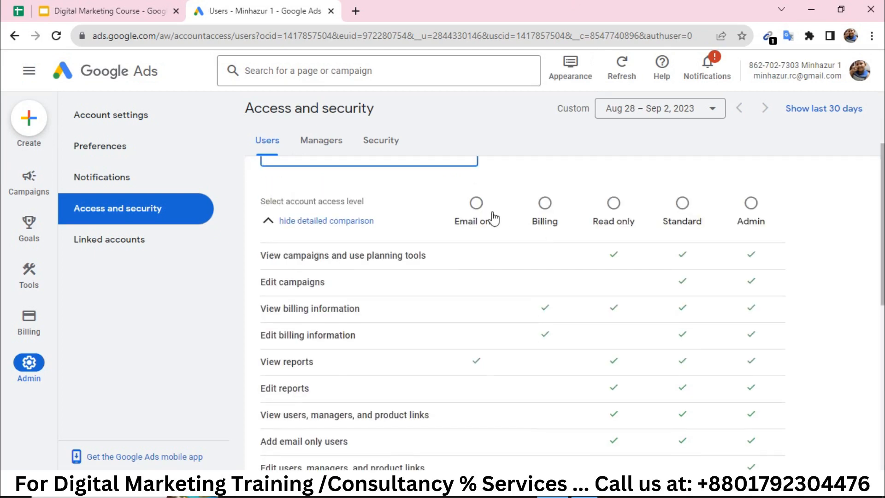
pyautogui.scroll(-1, 488, 213)
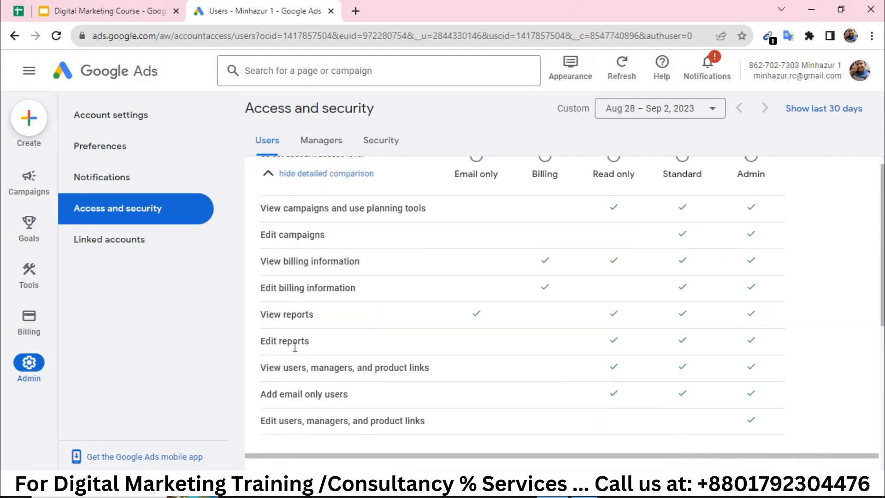
pyautogui.tripleClick(303, 316)
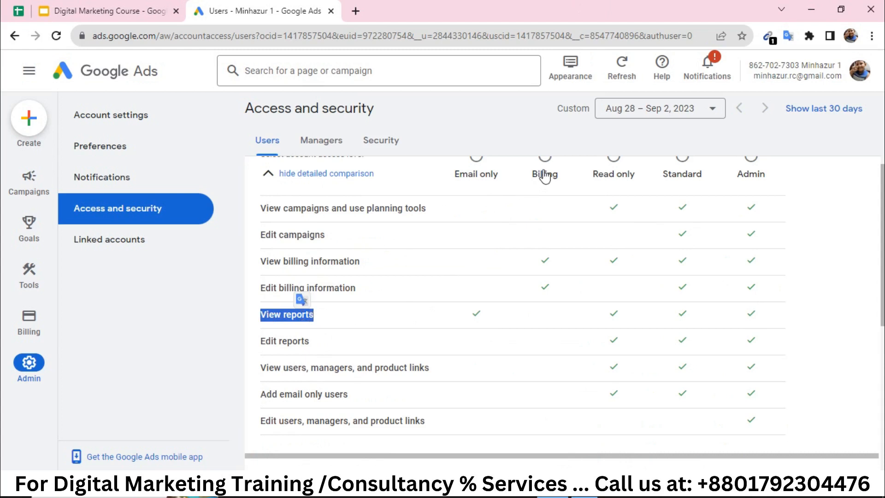
pyautogui.tripleClick(330, 265)
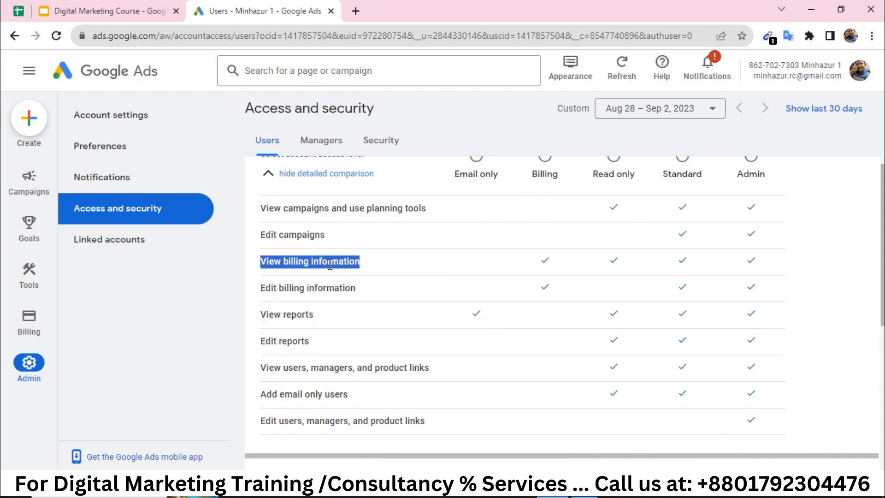
pyautogui.click(307, 288)
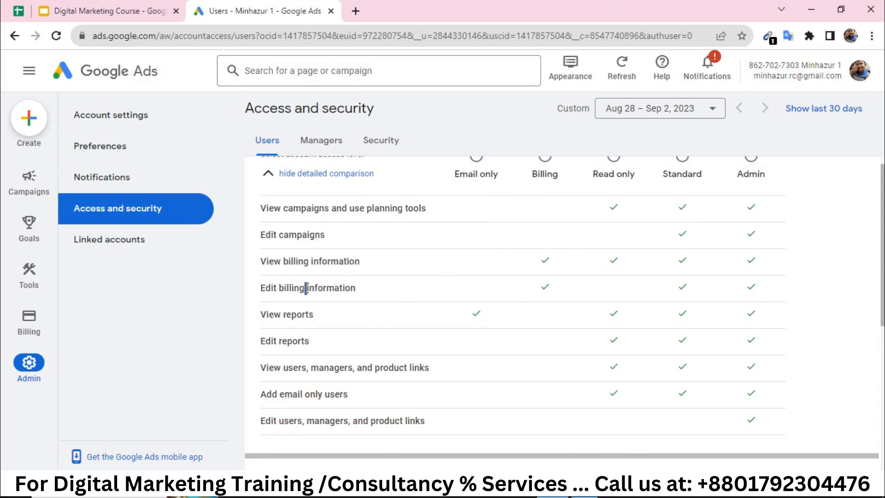
pyautogui.scroll(1, 669, 184)
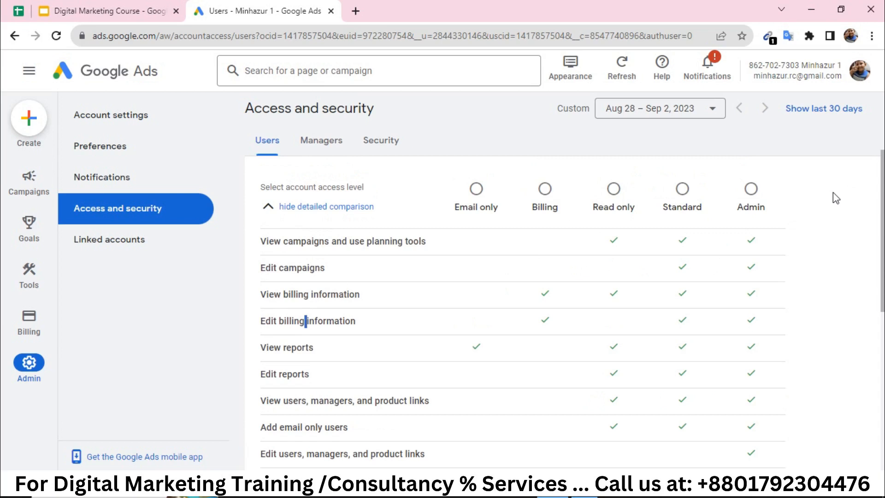
# Select Standard access, then switch the invitee to Admin without sending.
pyautogui.click(683, 189)
pyautogui.click(751, 190)
pyautogui.scroll(-2, 419, 281)
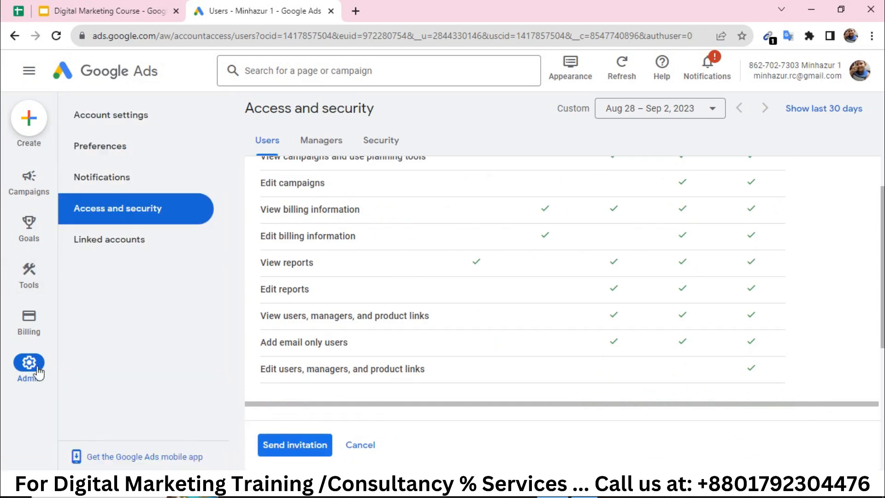
# Open Linked accounts and scroll through the Google products such as GA4 & Firebase and YouTube.
pyautogui.click(132, 250)
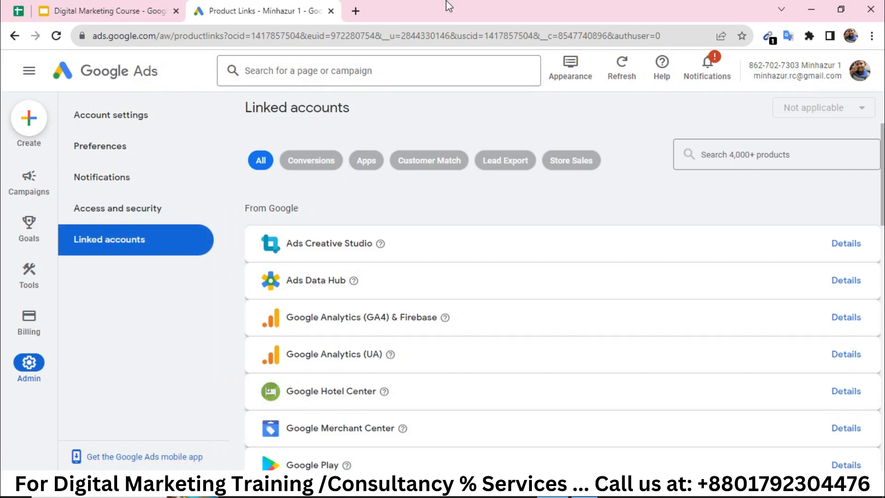
pyautogui.scroll(-2, 435, 180)
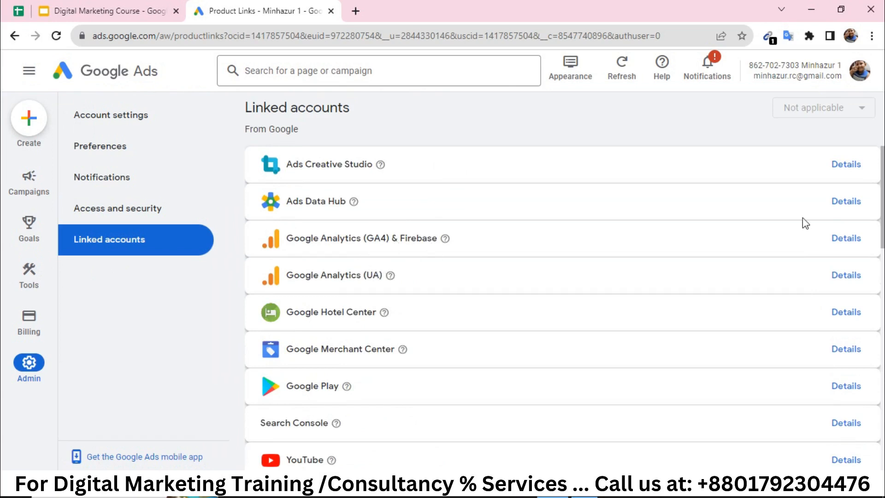
# Link the GA4 property with Optimize sharing on and Import audiences ticked, then return to Access and security.
pyautogui.click(849, 244)
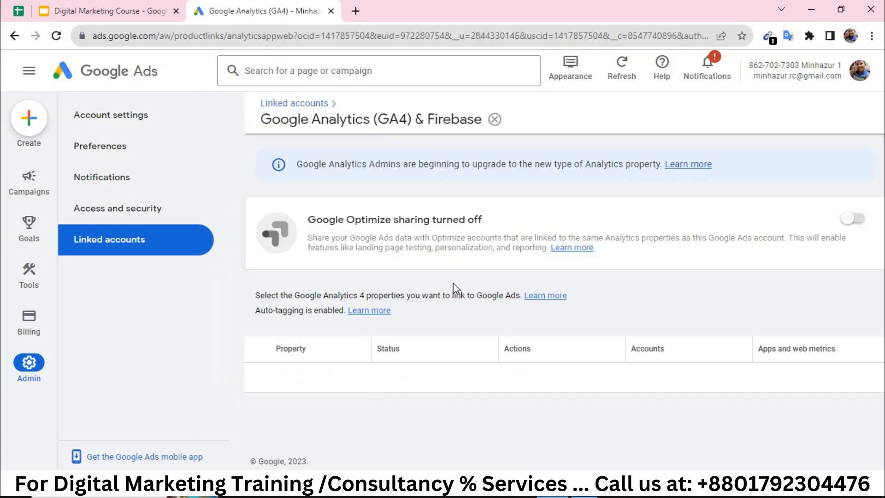
pyautogui.click(853, 219)
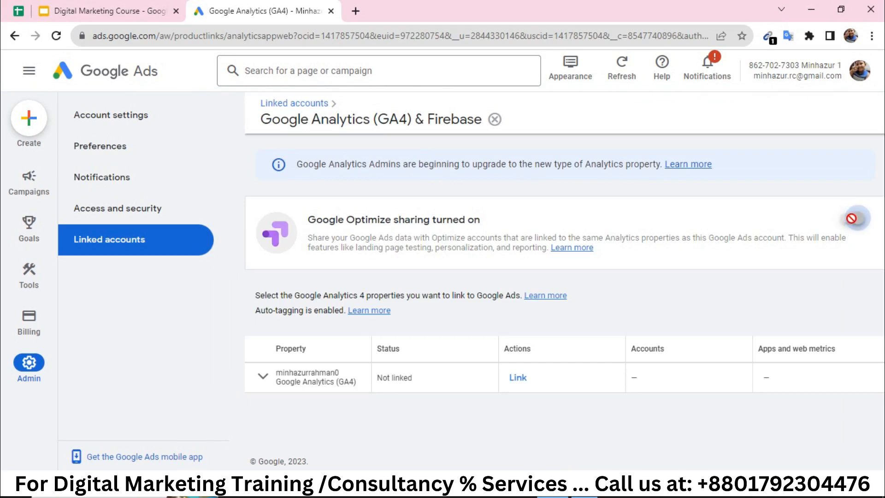
pyautogui.click(517, 378)
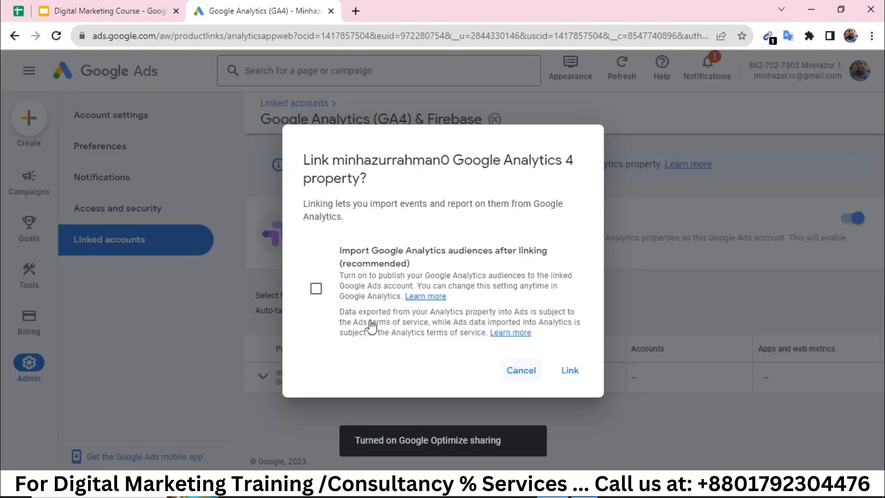
pyautogui.click(318, 293)
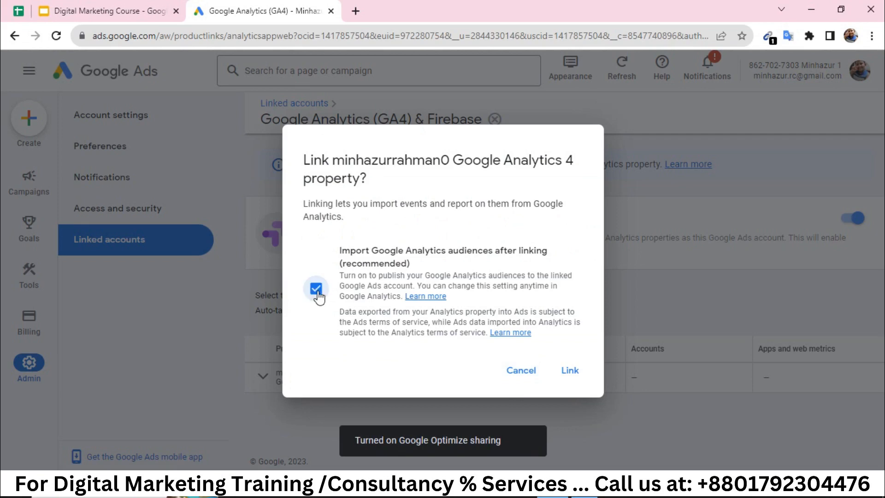
pyautogui.click(570, 370)
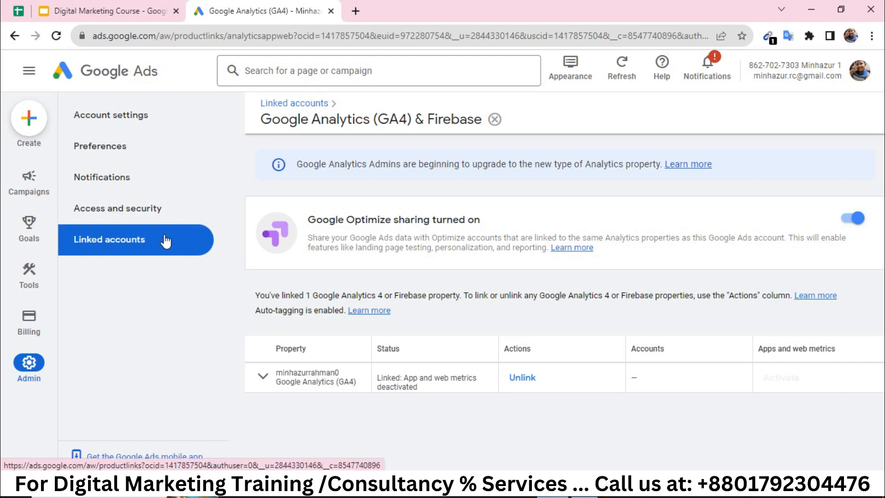
pyautogui.click(124, 211)
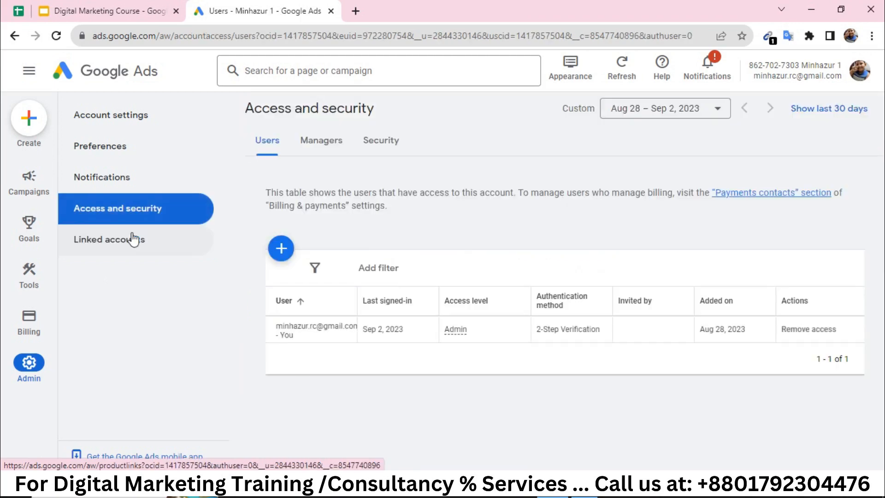
# Return to Linked accounts and confirm GA4 & Firebase now shows 1 linked.
pyautogui.click(133, 239)
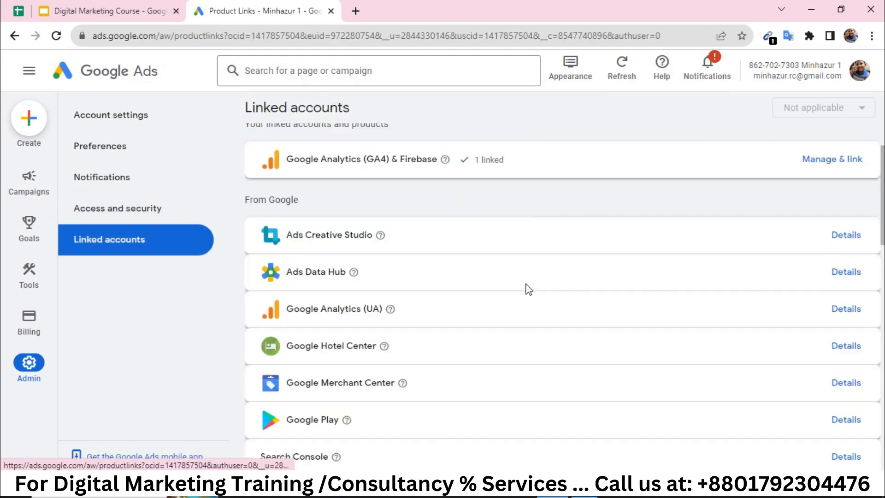
pyautogui.scroll(-10, 528, 290)
pyautogui.scroll(1, 396, 272)
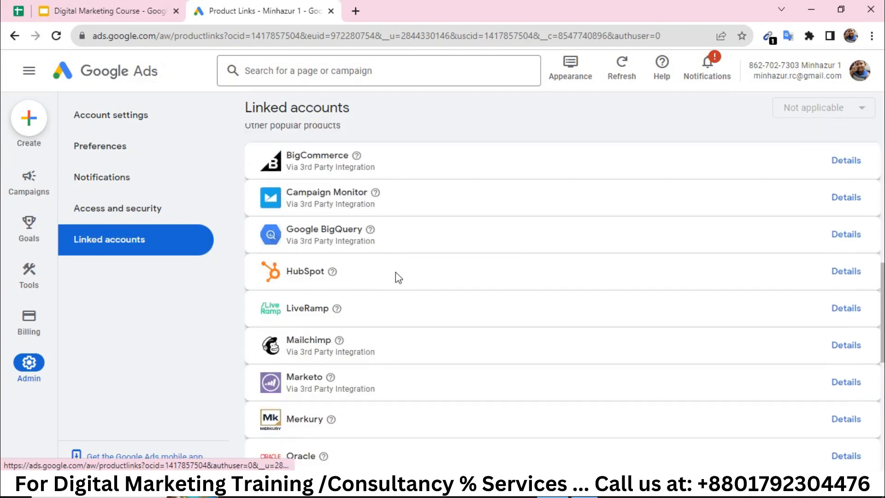
pyautogui.scroll(4, 396, 276)
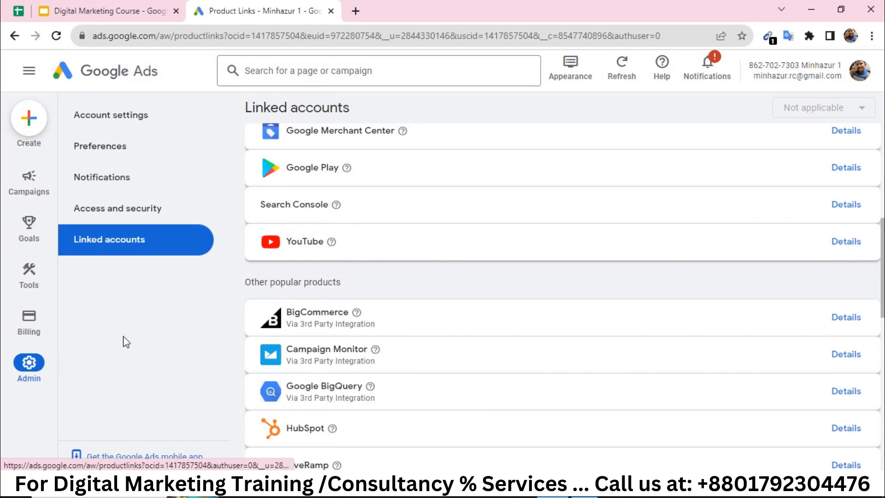
pyautogui.scroll(7, 525, 216)
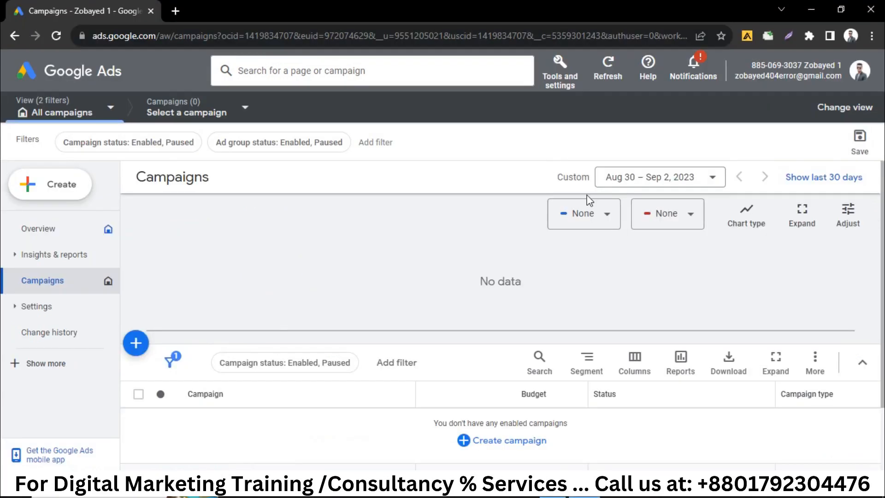
# Open the other account's Setup > Preferences and view its Notifications, all topics on Receive all.
pyautogui.click(557, 84)
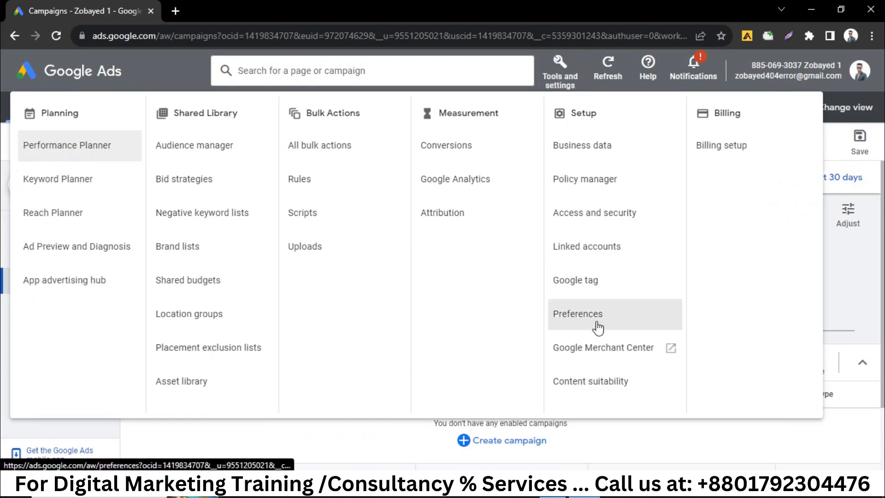
pyautogui.click(597, 327)
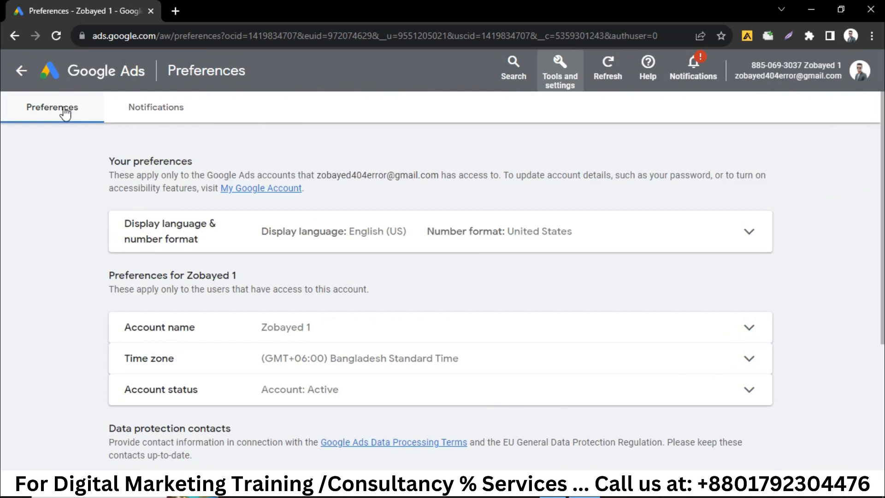
pyautogui.scroll(-3, 299, 276)
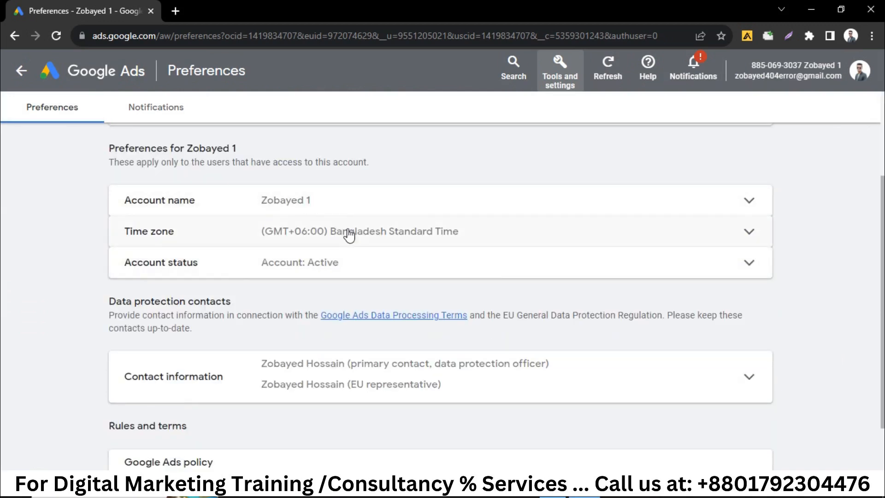
pyautogui.click(160, 119)
pyautogui.scroll(-4, 478, 313)
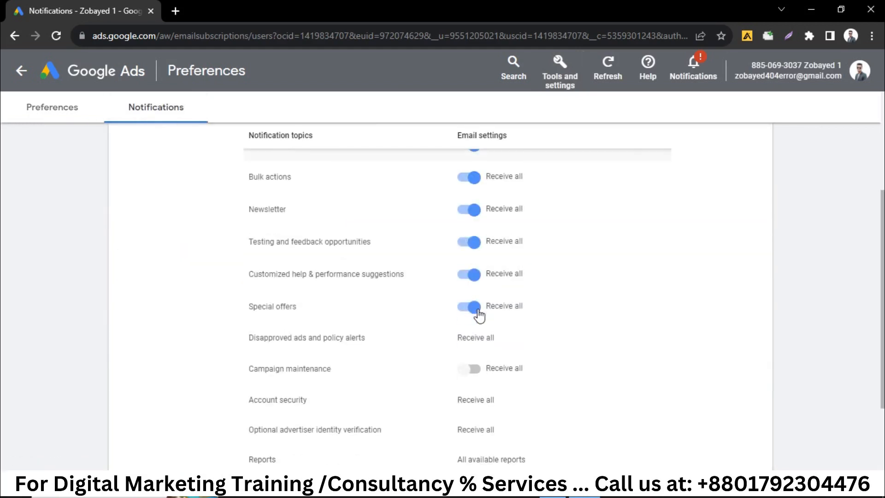
pyautogui.scroll(-2, 480, 316)
pyautogui.scroll(5, 480, 315)
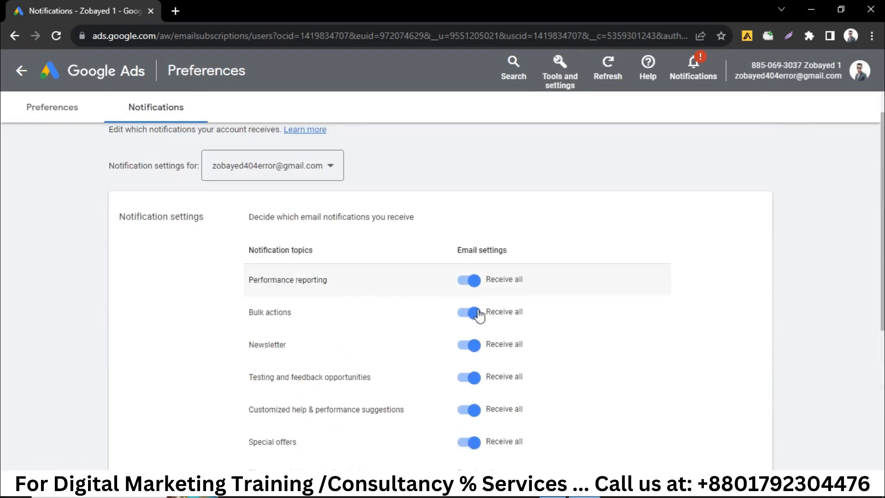